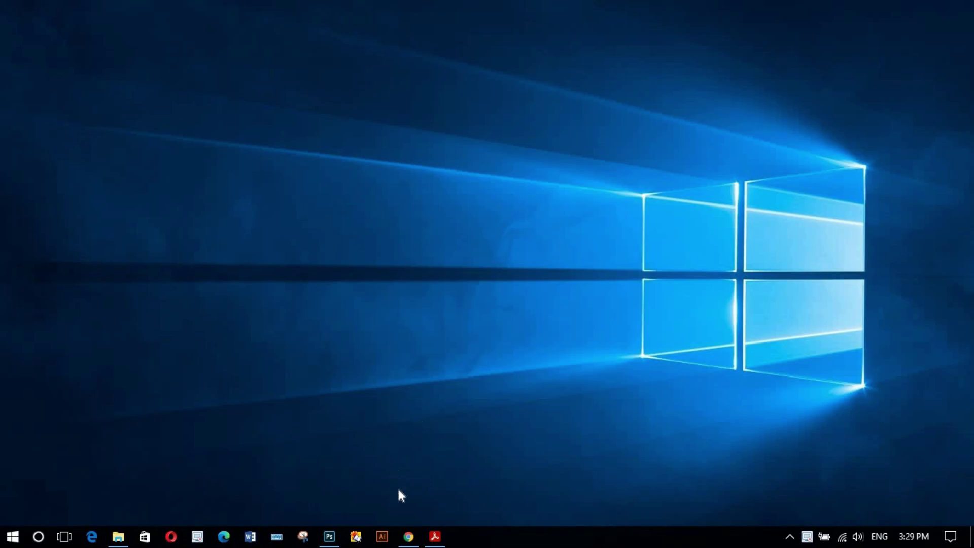
- Restore the Chrome window showing the DV-2023 Diversity Visa Program page
{"action": "left_click", "coordinate": [409, 537]}
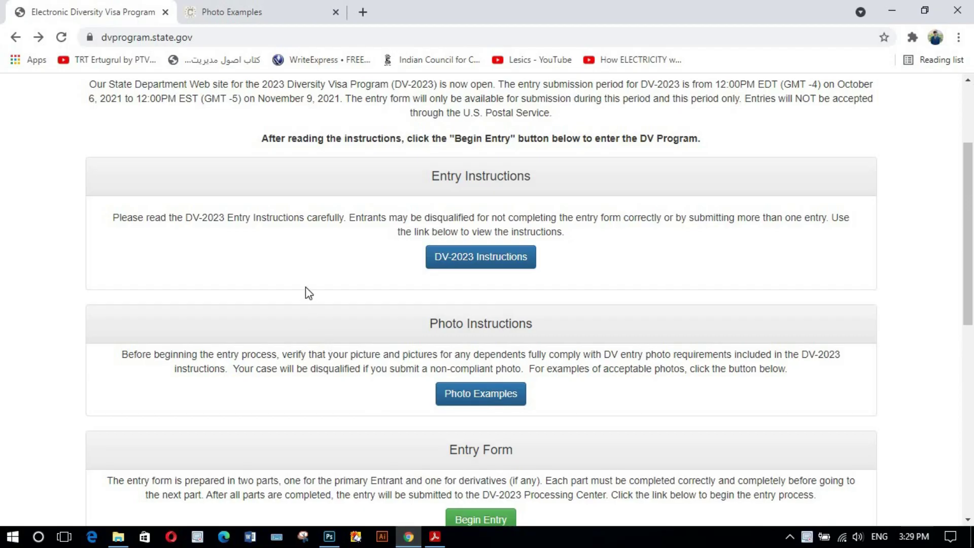
{"action": "scroll", "coordinate": [306, 287], "scroll_direction": "up", "scroll_amount": 3}
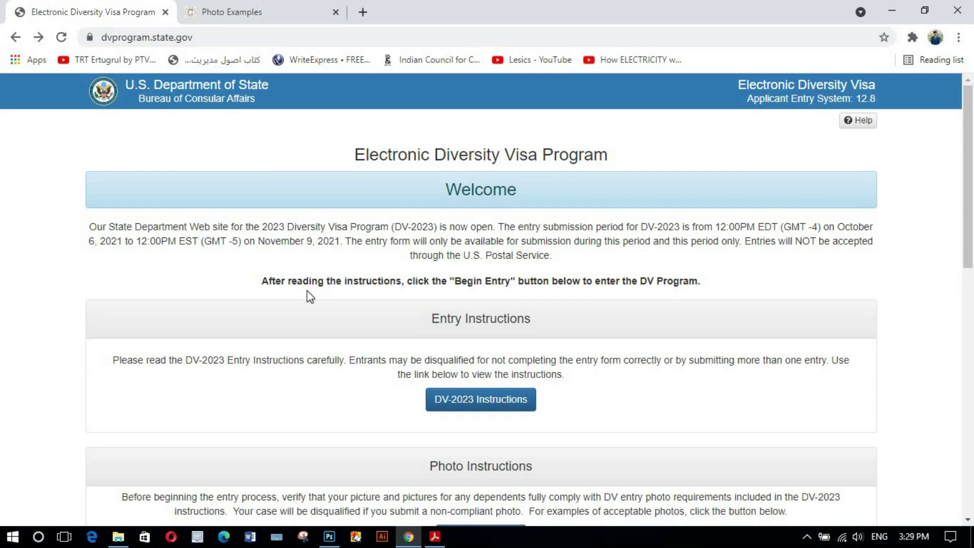
{"action": "scroll", "coordinate": [307, 291], "scroll_direction": "down", "scroll_amount": 1}
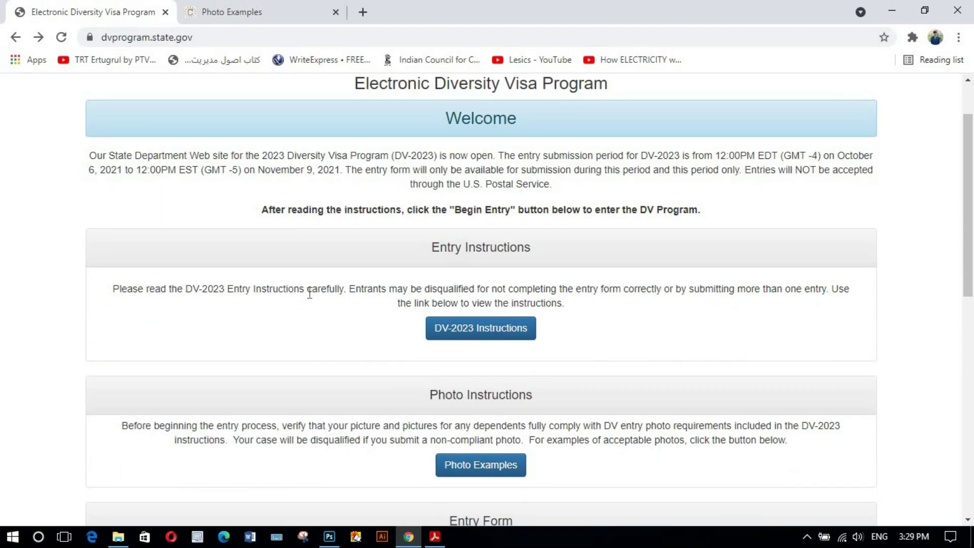
{"action": "scroll", "coordinate": [356, 277], "scroll_direction": "down", "scroll_amount": 5}
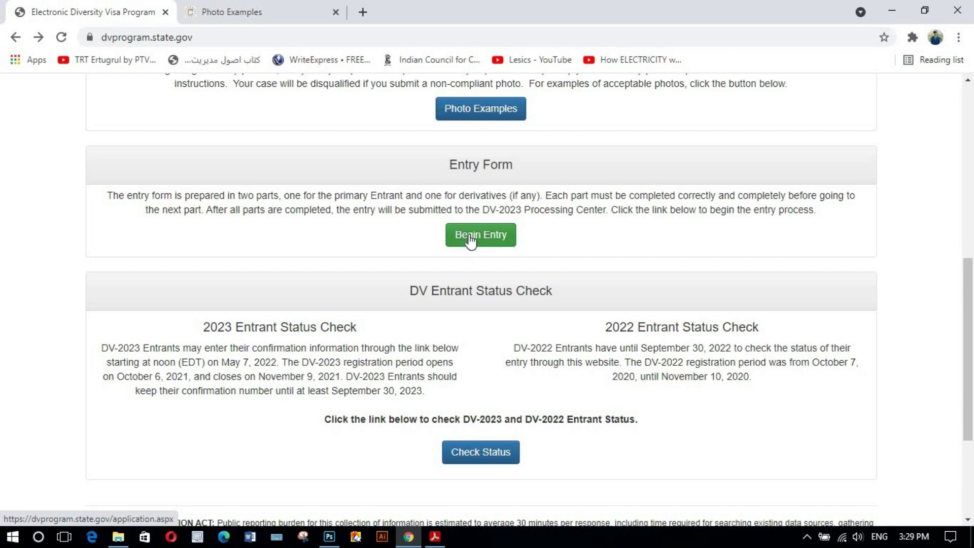
{"action": "left_click", "coordinate": [477, 239]}
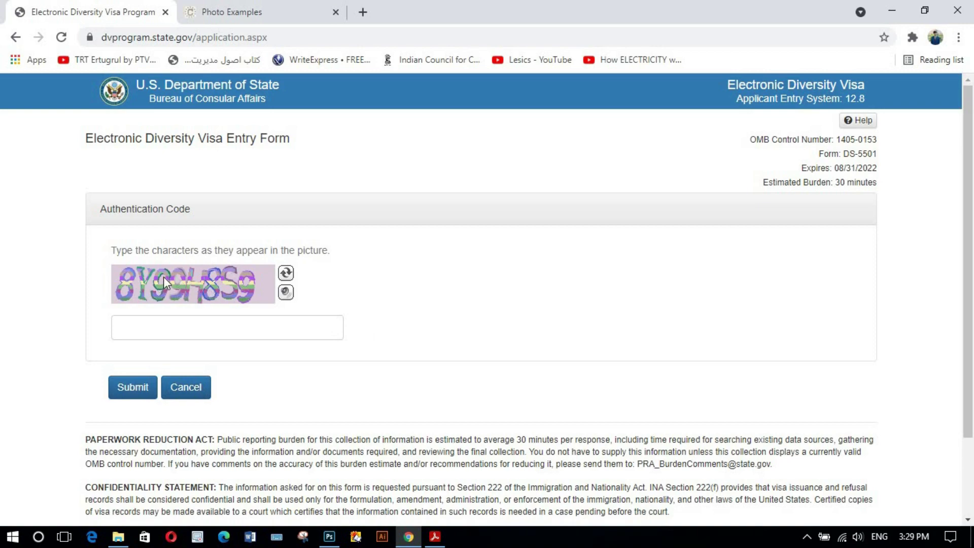
- Enter and submit the CAPTCHA code, then the new code, to reach Part One
{"action": "left_click", "coordinate": [157, 331]}
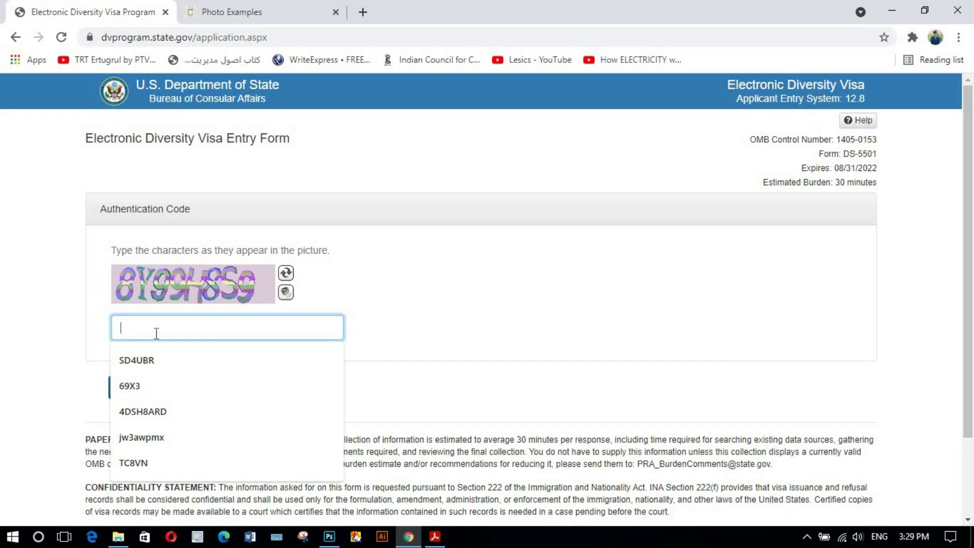
{"action": "type", "text": "8Y"}
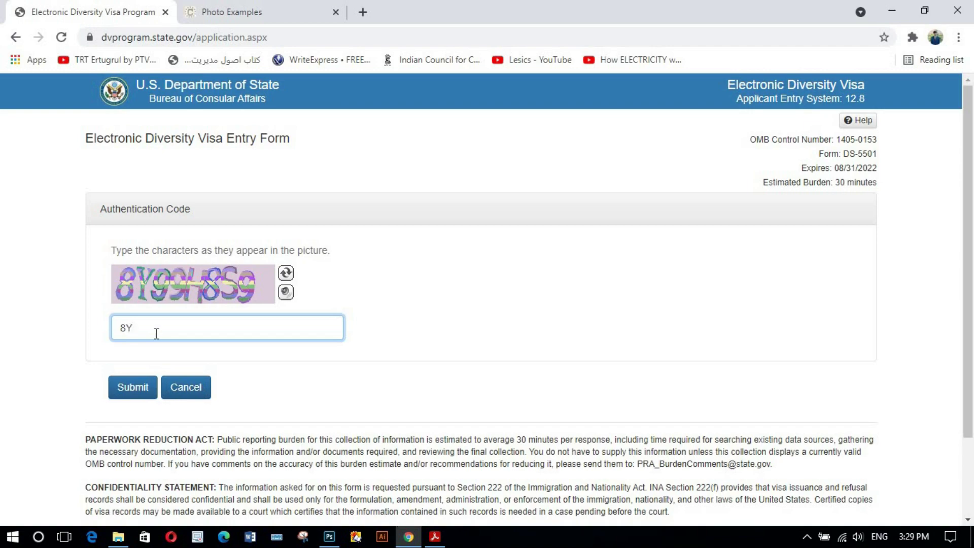
{"action": "type", "text": "9918S9"}
{"action": "left_click", "coordinate": [136, 399]}
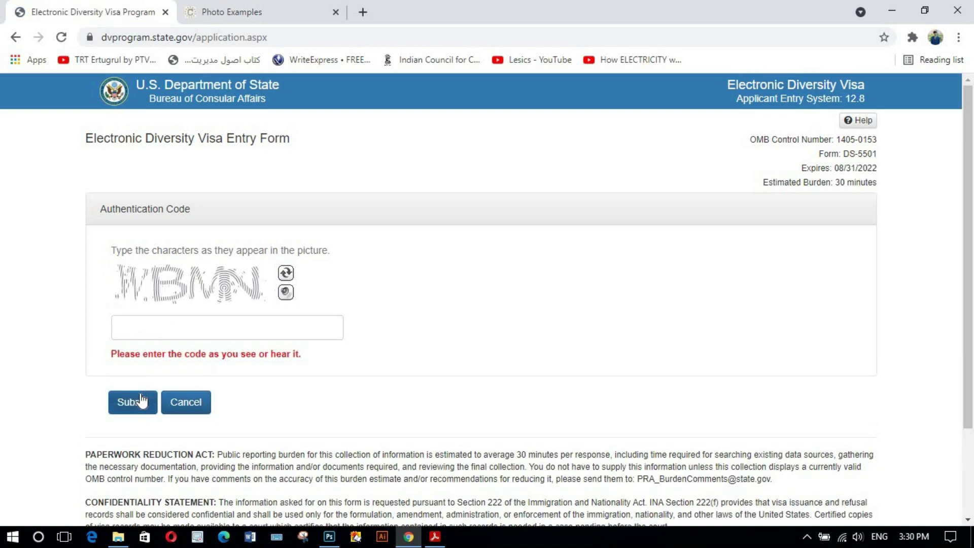
{"action": "type", "text": "WBMN"}
{"action": "left_click", "coordinate": [133, 406]}
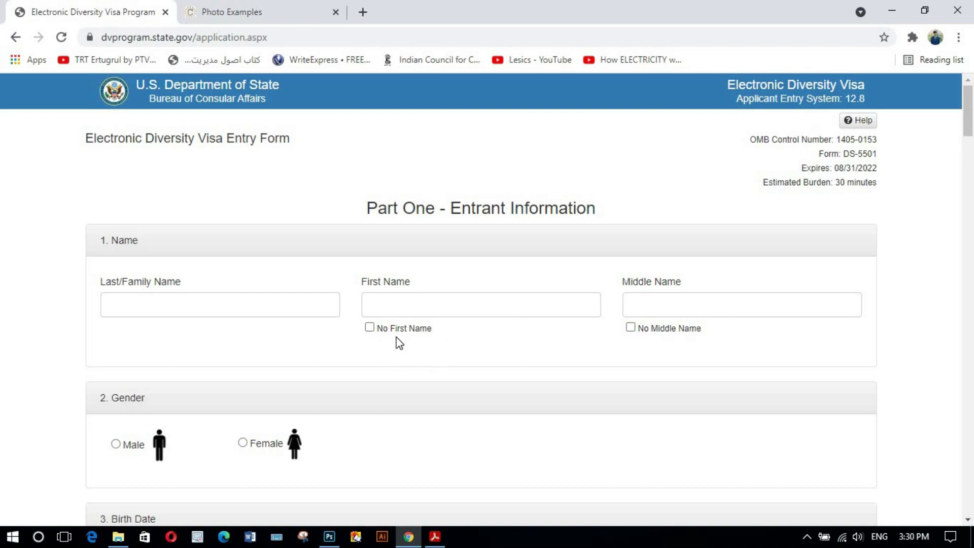
- Leave the last and first name fields empty and tick No Middle Name
{"action": "scroll", "coordinate": [399, 343], "scroll_direction": "down", "scroll_amount": 2}
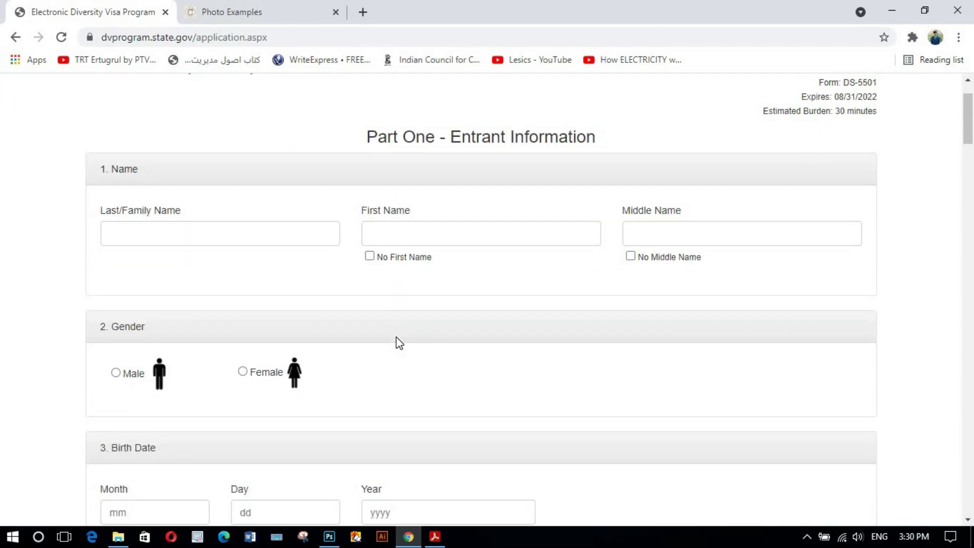
{"action": "scroll", "coordinate": [399, 344], "scroll_direction": "down", "scroll_amount": 5}
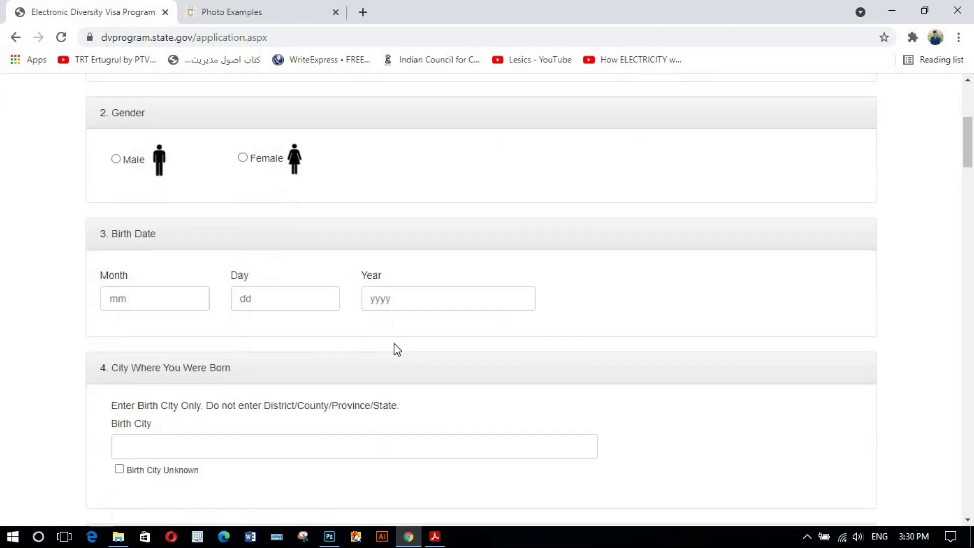
{"action": "scroll", "coordinate": [396, 355], "scroll_direction": "up", "scroll_amount": 3}
{"action": "scroll", "coordinate": [394, 355], "scroll_direction": "up", "scroll_amount": 3}
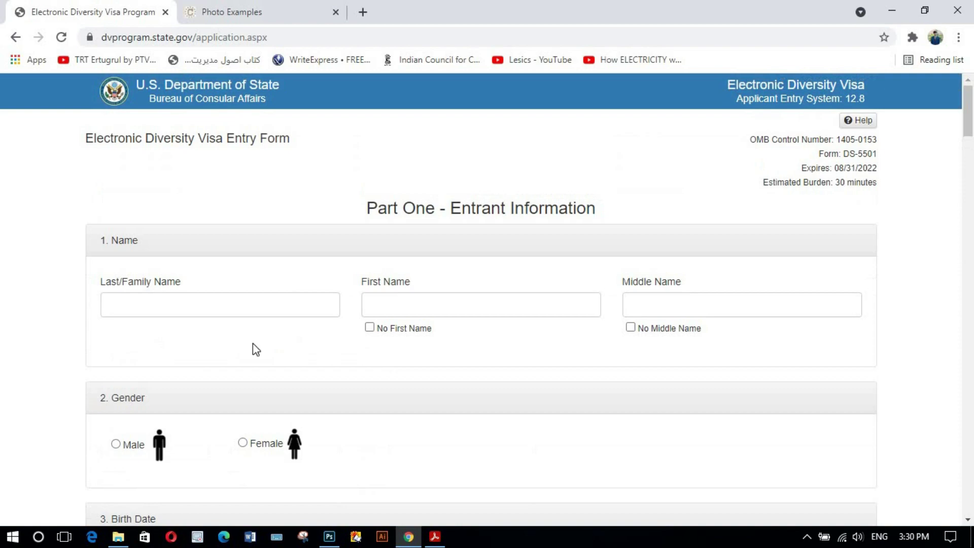
{"action": "left_click", "coordinate": [192, 305]}
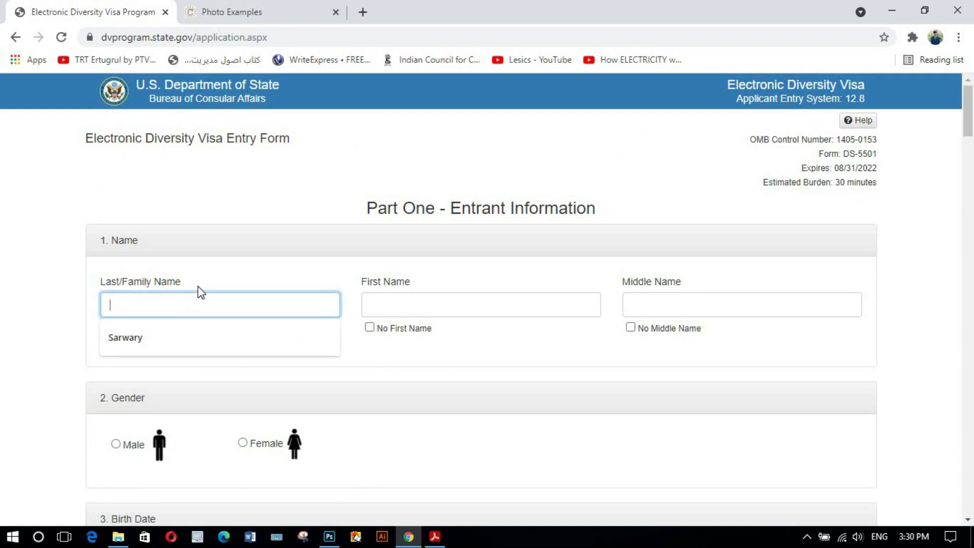
{"action": "left_click", "coordinate": [199, 287]}
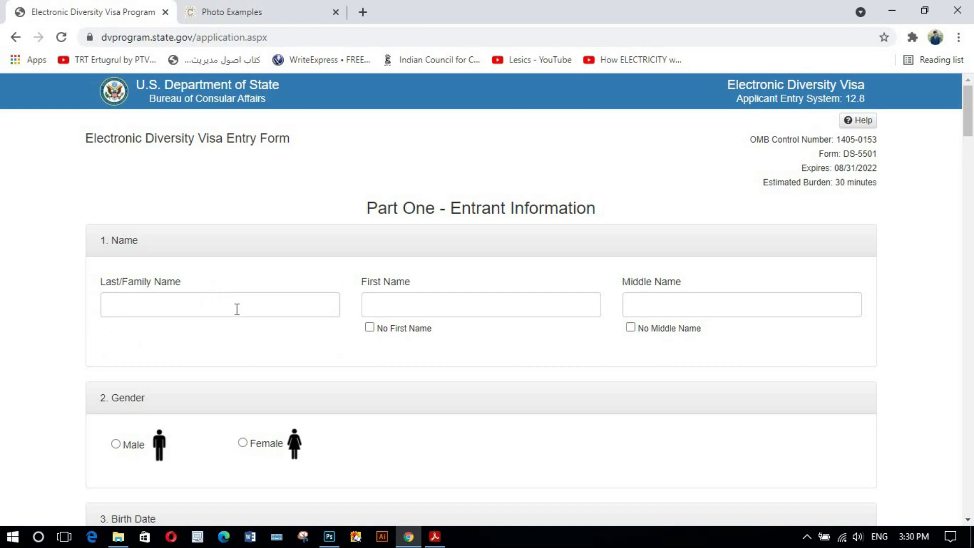
{"action": "left_click", "coordinate": [424, 312]}
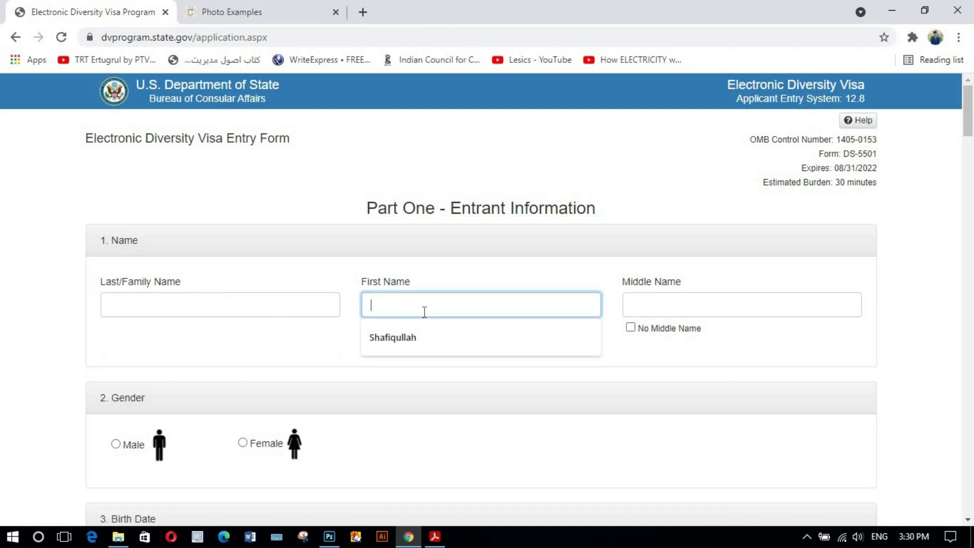
{"action": "left_click", "coordinate": [540, 282]}
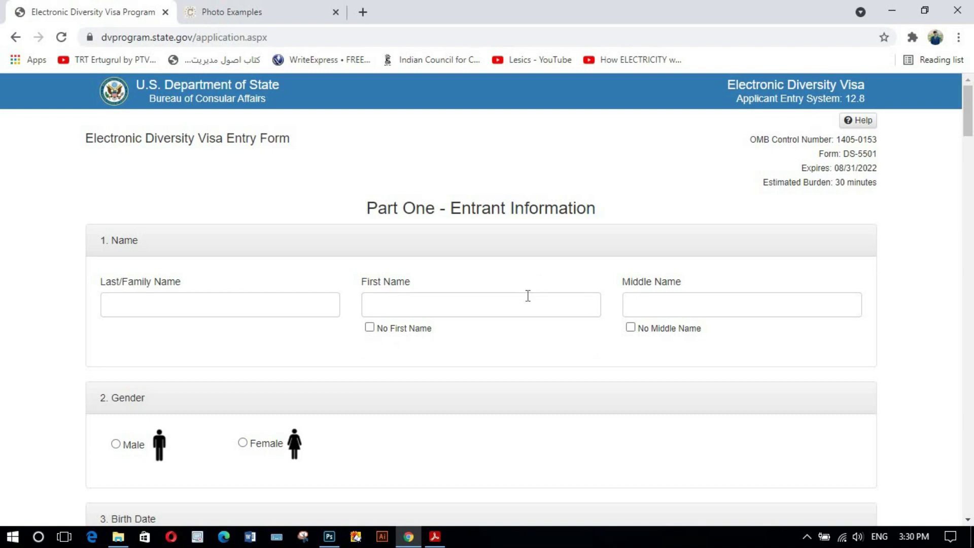
{"action": "left_click", "coordinate": [669, 306]}
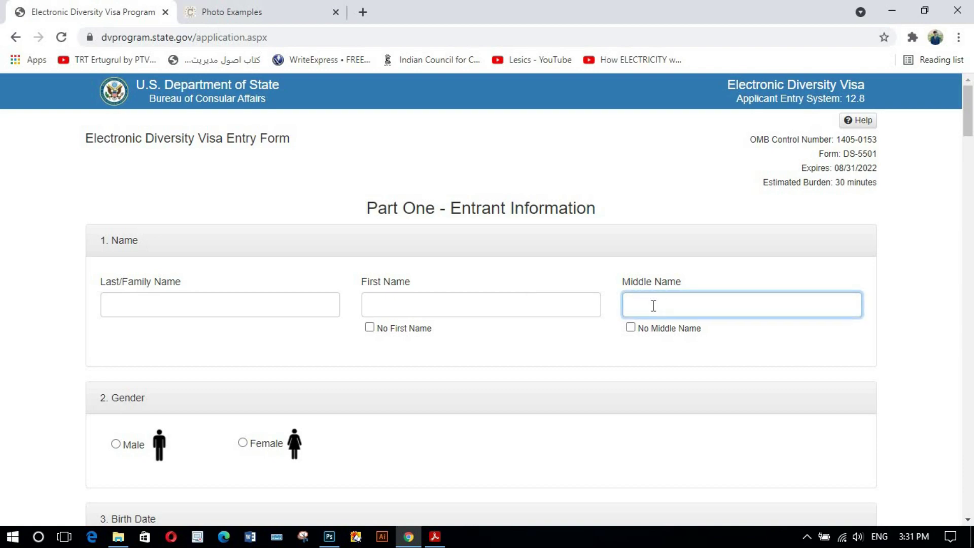
{"action": "left_click", "coordinate": [630, 327]}
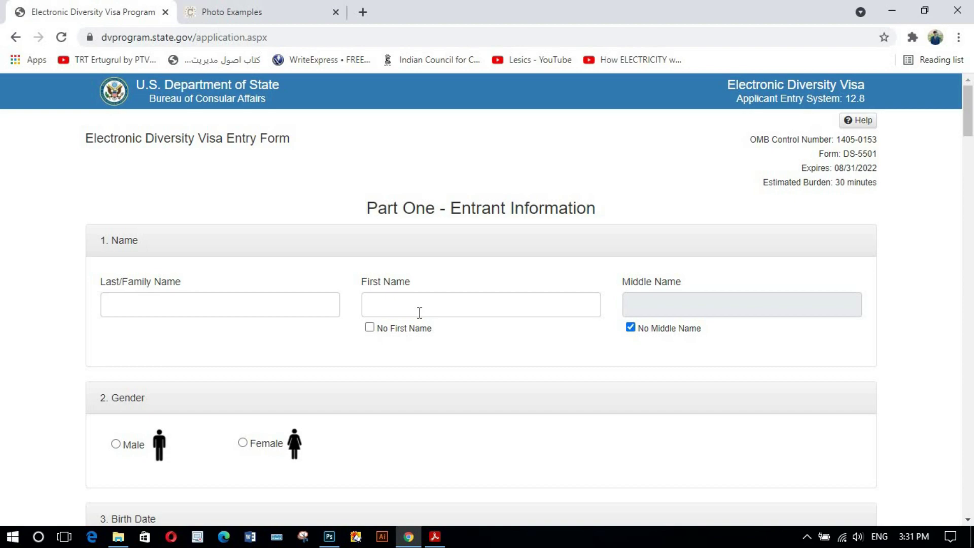
- Set the entrant's gender to Male
{"action": "scroll", "coordinate": [356, 364], "scroll_direction": "down", "scroll_amount": 1}
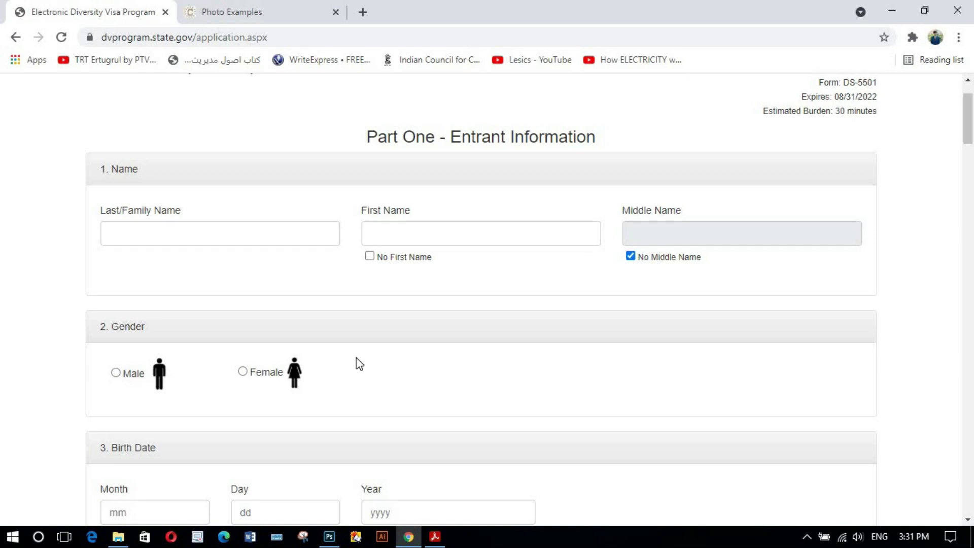
{"action": "scroll", "coordinate": [357, 363], "scroll_direction": "down", "scroll_amount": 1}
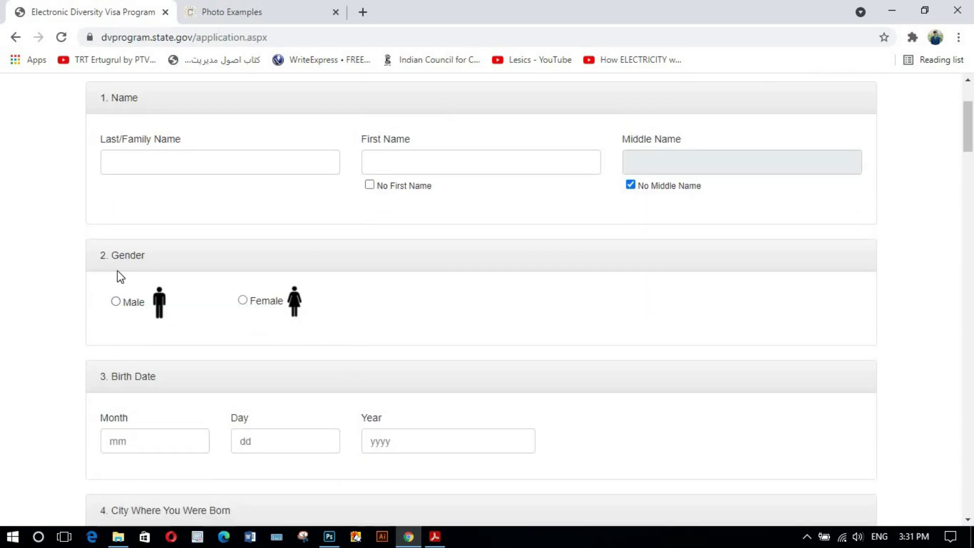
{"action": "left_click", "coordinate": [116, 302]}
{"action": "left_click", "coordinate": [245, 302]}
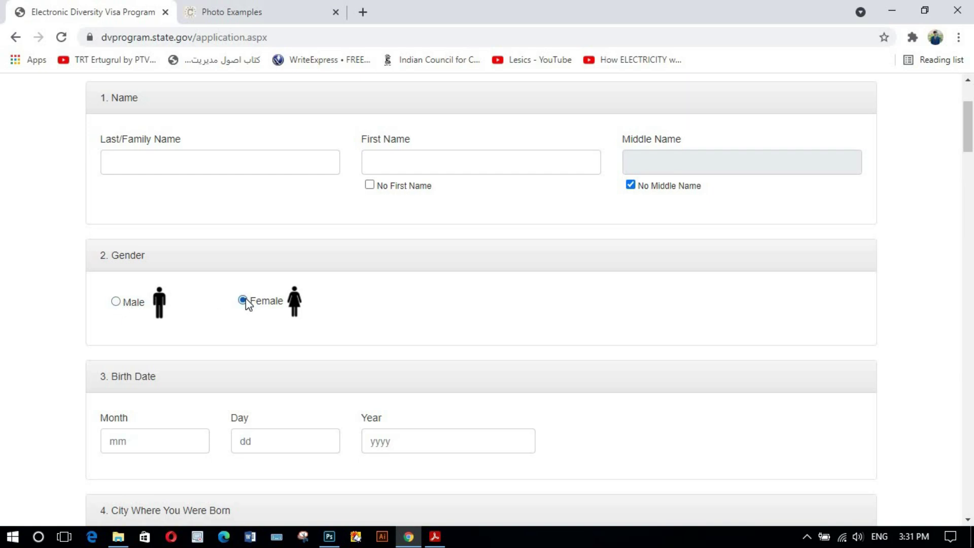
{"action": "left_click", "coordinate": [115, 302]}
{"action": "scroll", "coordinate": [167, 321], "scroll_direction": "down", "scroll_amount": 1}
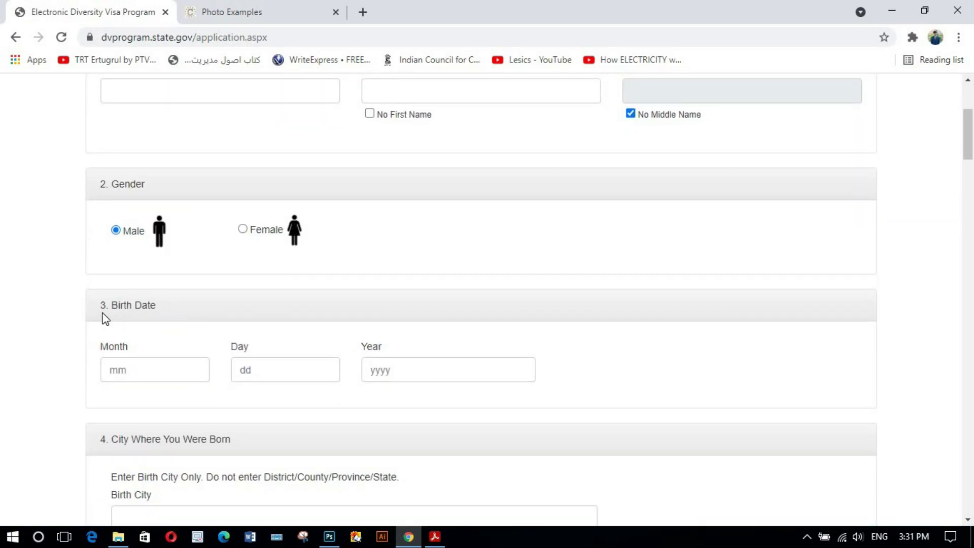
- Leave birth month, day and year blank, dismissing each autofill suggestion
{"action": "scroll", "coordinate": [143, 312], "scroll_direction": "down", "scroll_amount": 1}
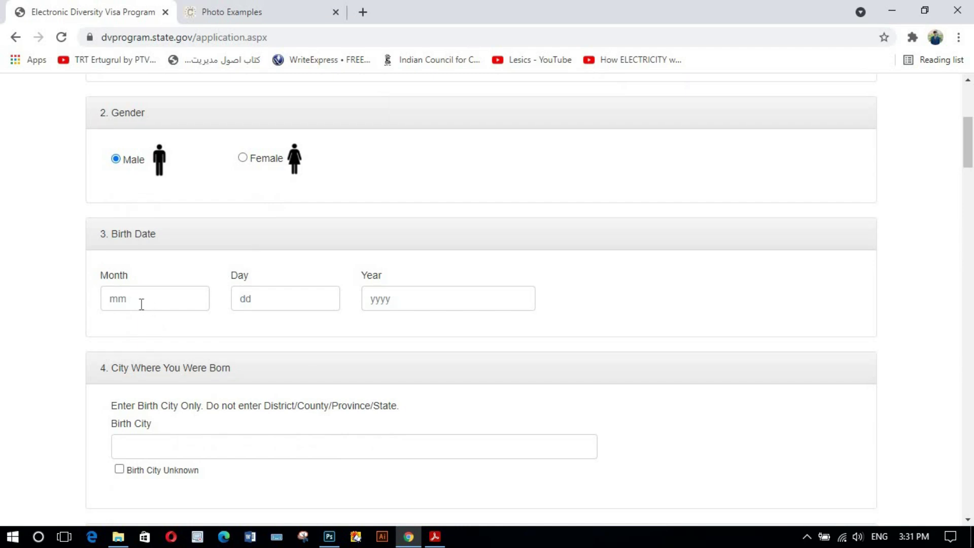
{"action": "left_click", "coordinate": [141, 304]}
{"action": "left_click", "coordinate": [178, 265]}
{"action": "left_click", "coordinate": [130, 292]}
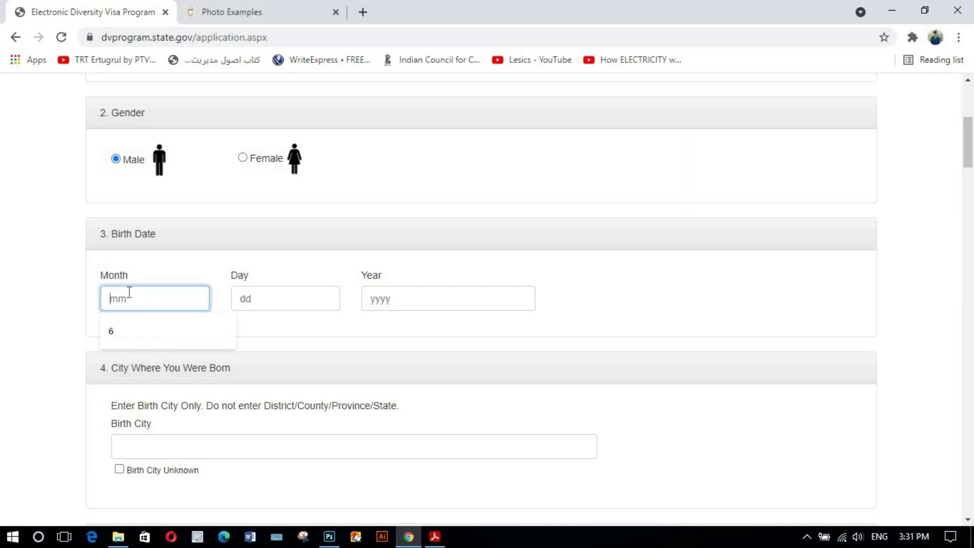
{"action": "type", "text": "4"}
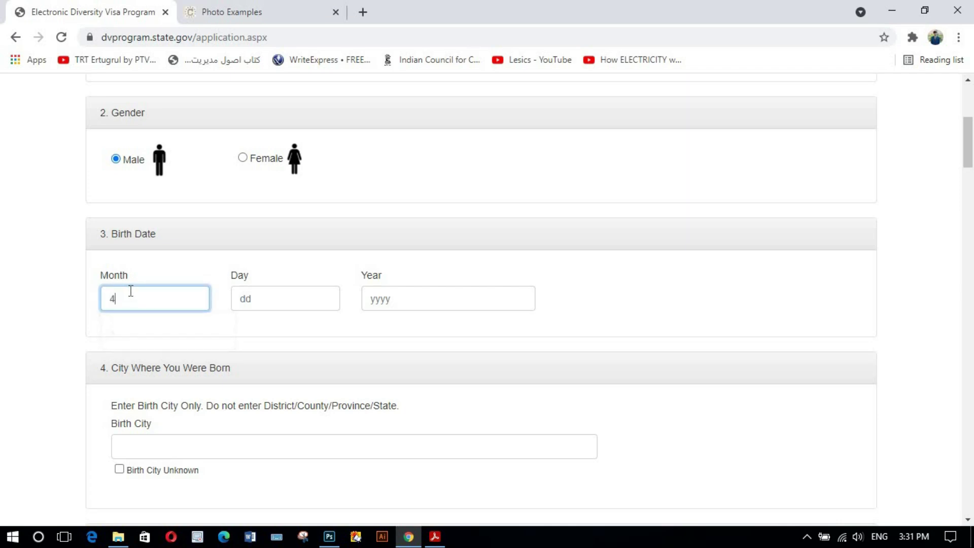
{"action": "key", "text": "BackSpace"}
{"action": "left_click", "coordinate": [258, 297]}
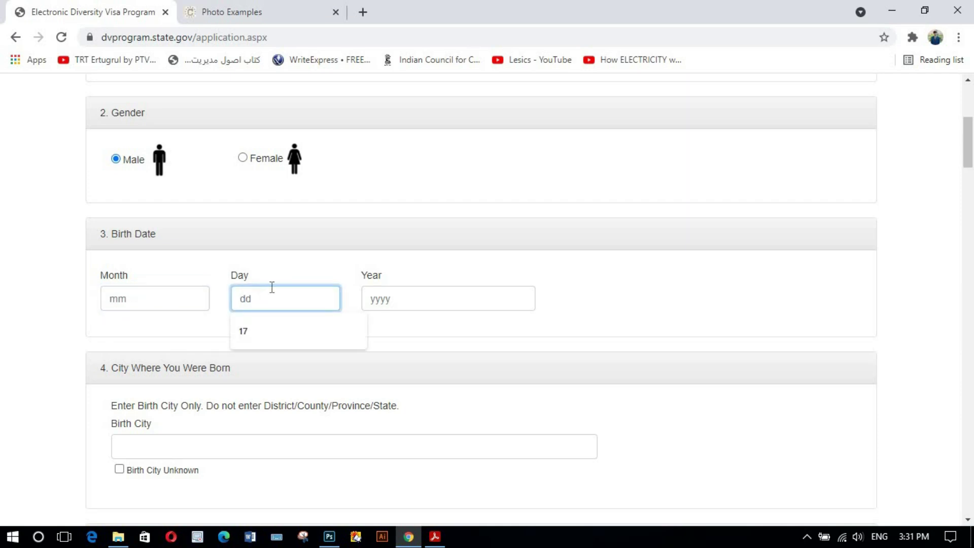
{"action": "left_click", "coordinate": [346, 282]}
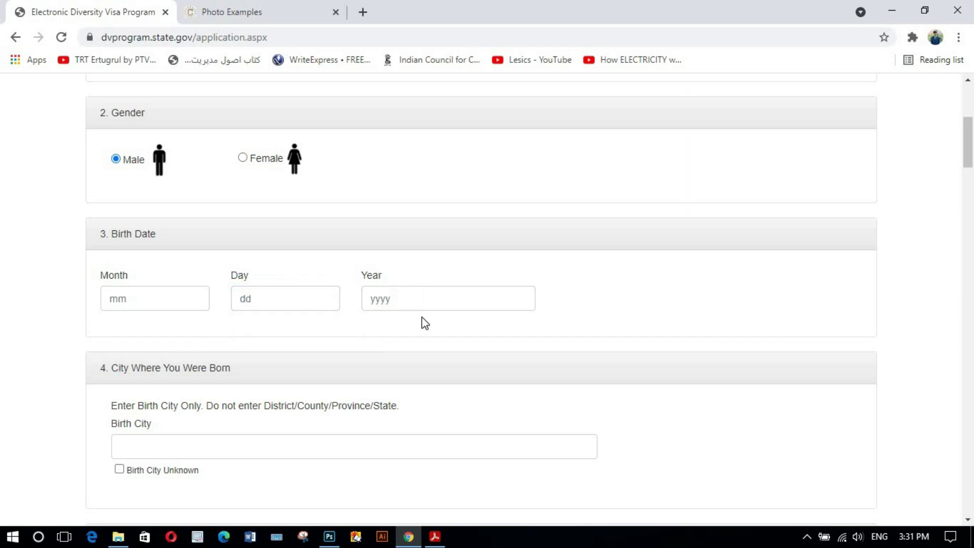
{"action": "left_click", "coordinate": [376, 301]}
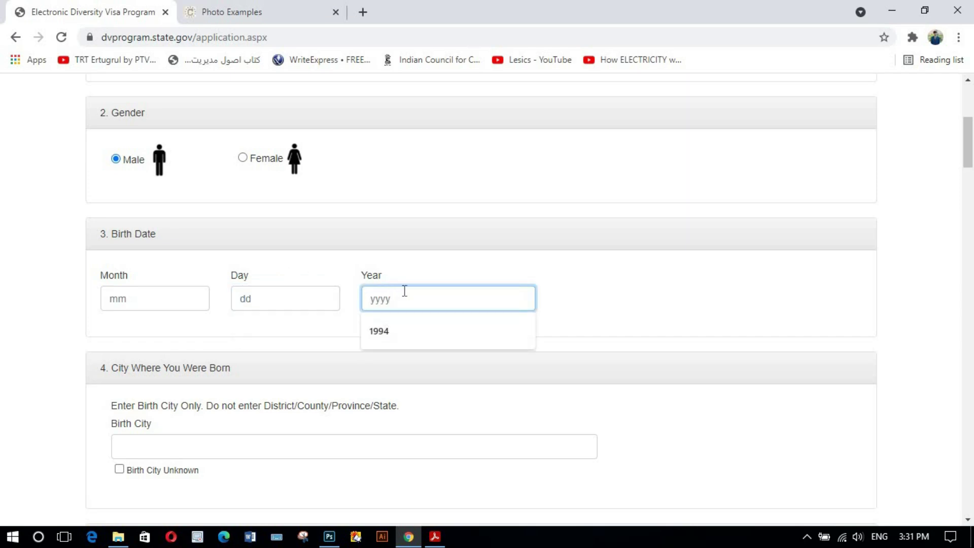
{"action": "left_click", "coordinate": [439, 280]}
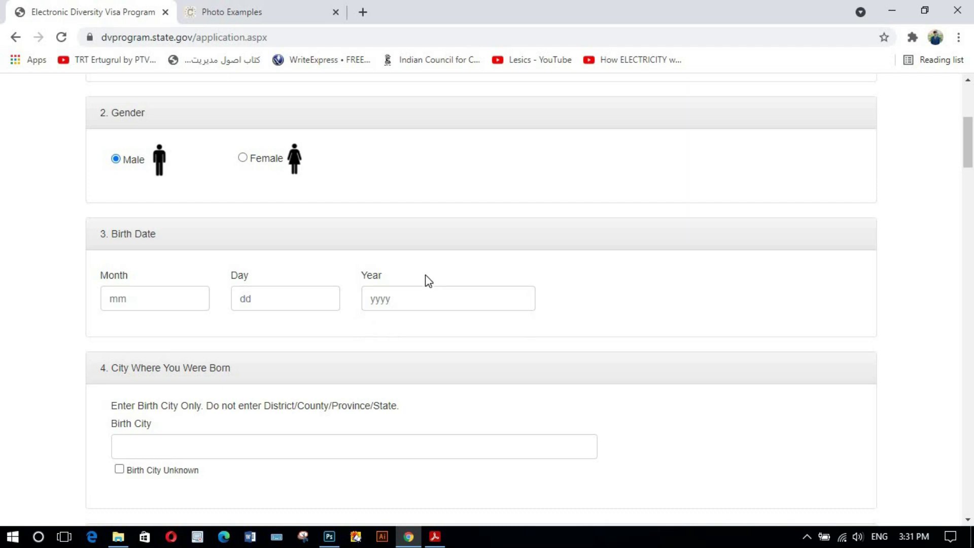
{"action": "scroll", "coordinate": [405, 298], "scroll_direction": "down", "scroll_amount": 3}
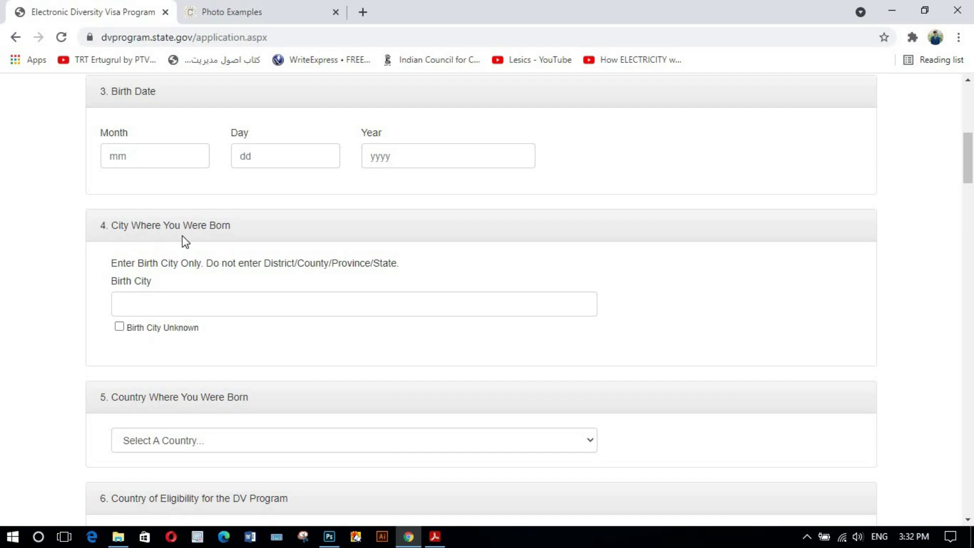
{"action": "left_click", "coordinate": [170, 300]}
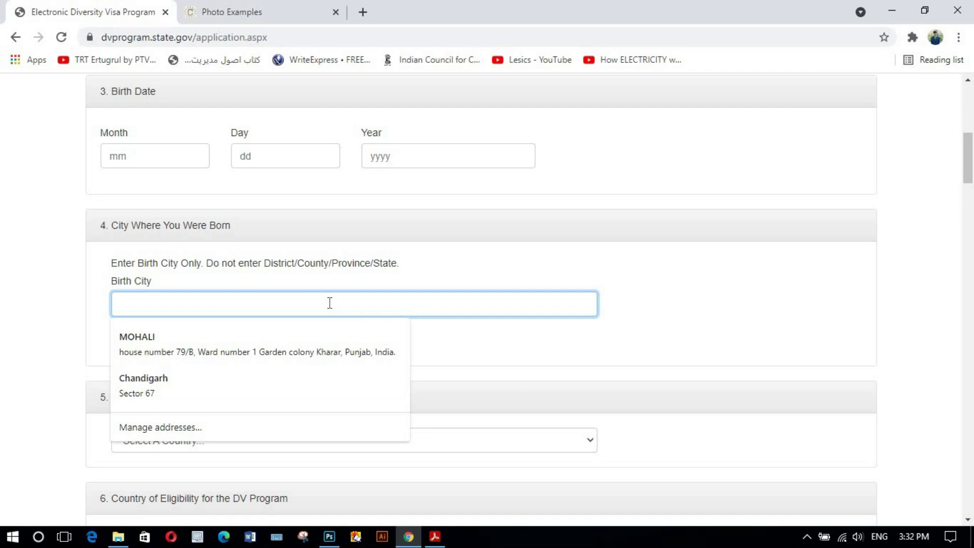
{"action": "key", "text": "Escape"}
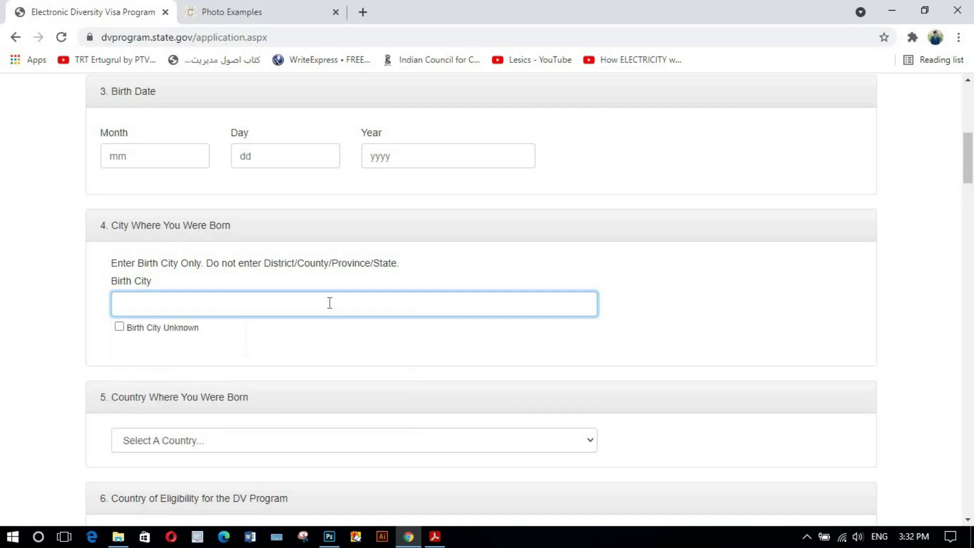
{"action": "left_click", "coordinate": [704, 299]}
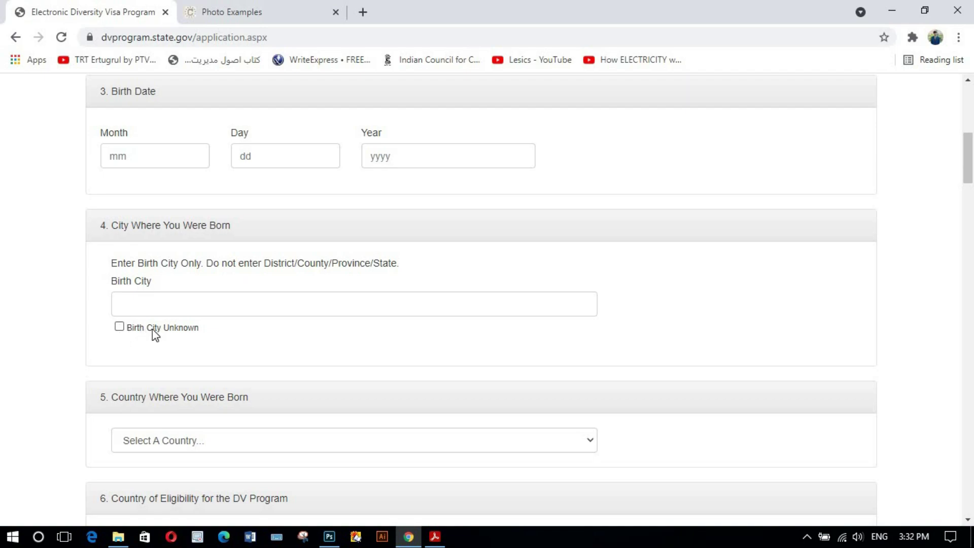
{"action": "left_click", "coordinate": [118, 329]}
{"action": "left_click", "coordinate": [119, 329]}
{"action": "scroll", "coordinate": [253, 316], "scroll_direction": "down", "scroll_amount": 1}
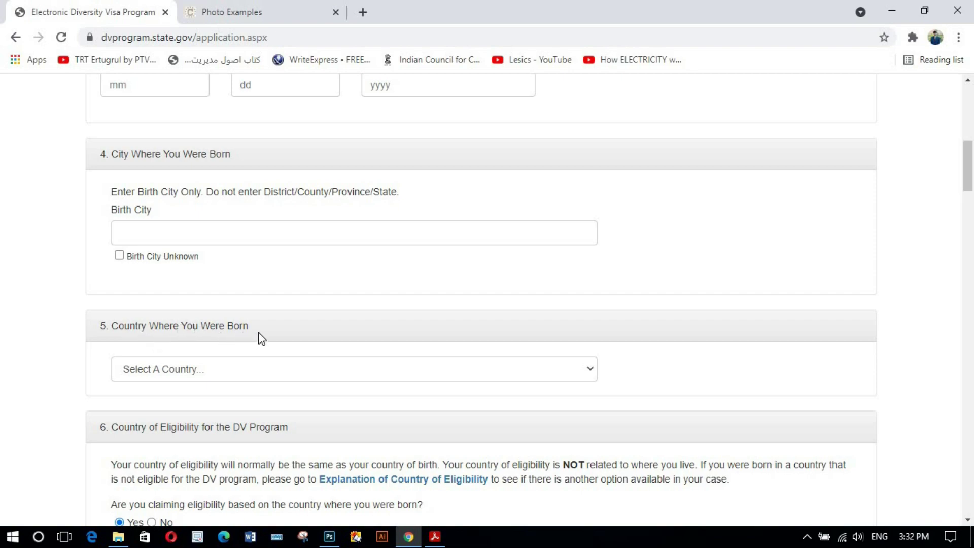
- Choose Afghanistan as the country of birth
{"action": "scroll", "coordinate": [261, 338], "scroll_direction": "down", "scroll_amount": 3}
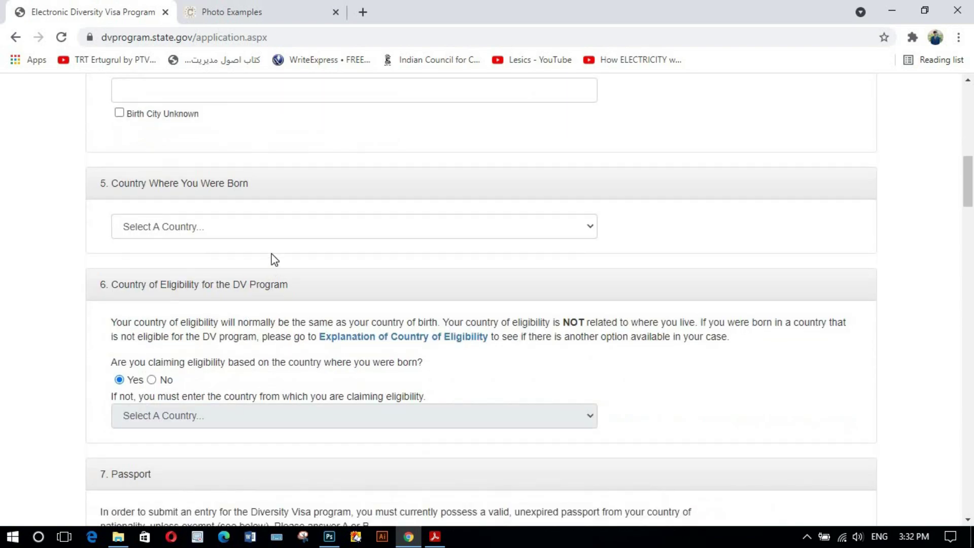
{"action": "left_click", "coordinate": [274, 229]}
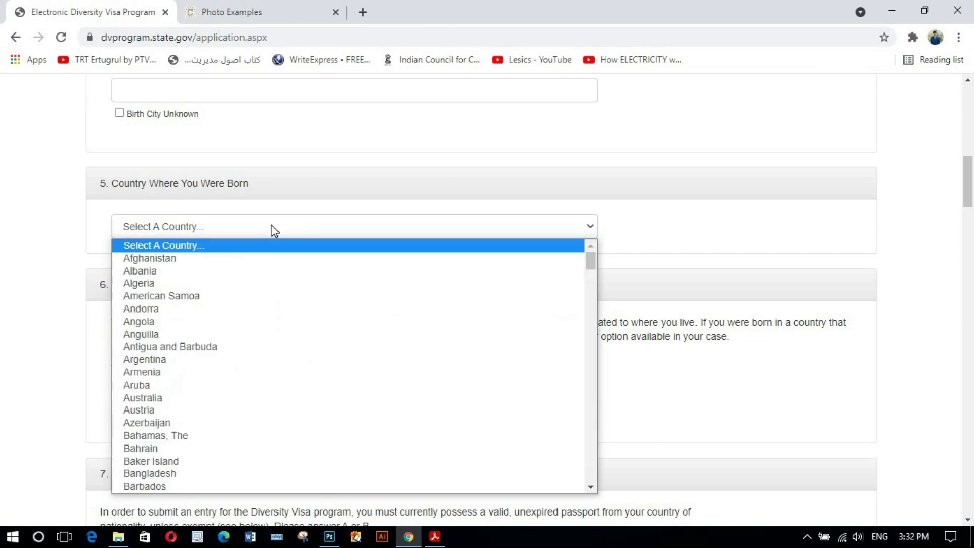
{"action": "left_click", "coordinate": [240, 257]}
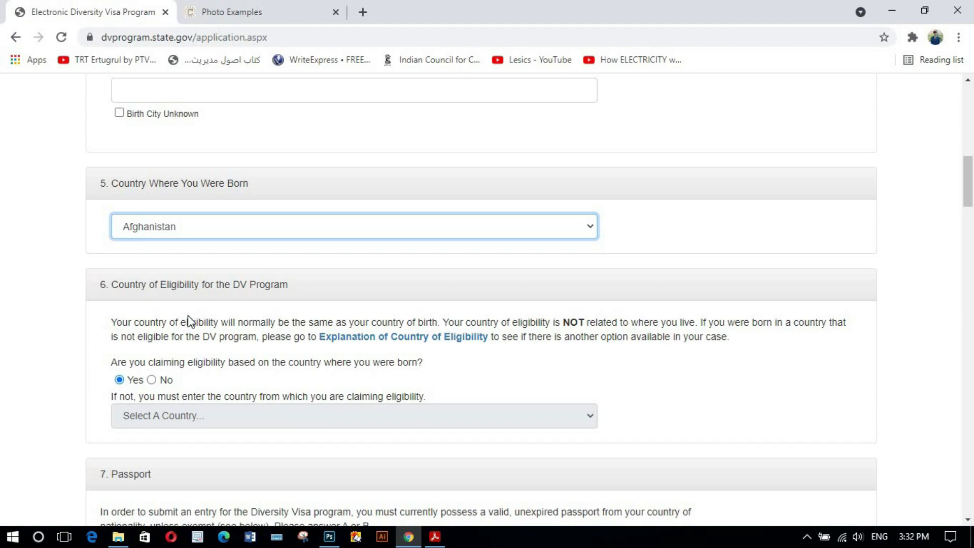
- Answer No to birth-country eligibility and pick Afghanistan as the eligibility country
{"action": "scroll", "coordinate": [188, 315], "scroll_direction": "down", "scroll_amount": 2}
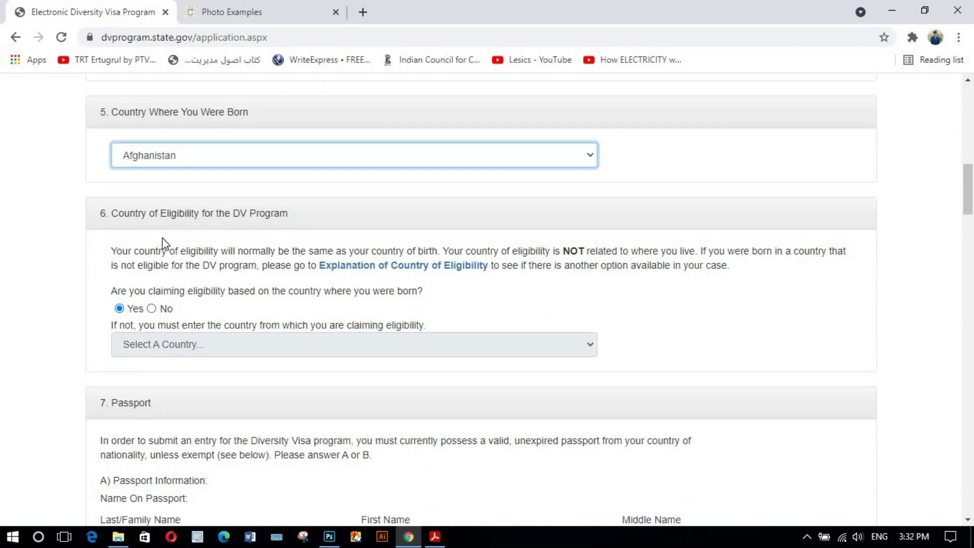
{"action": "left_click", "coordinate": [152, 309]}
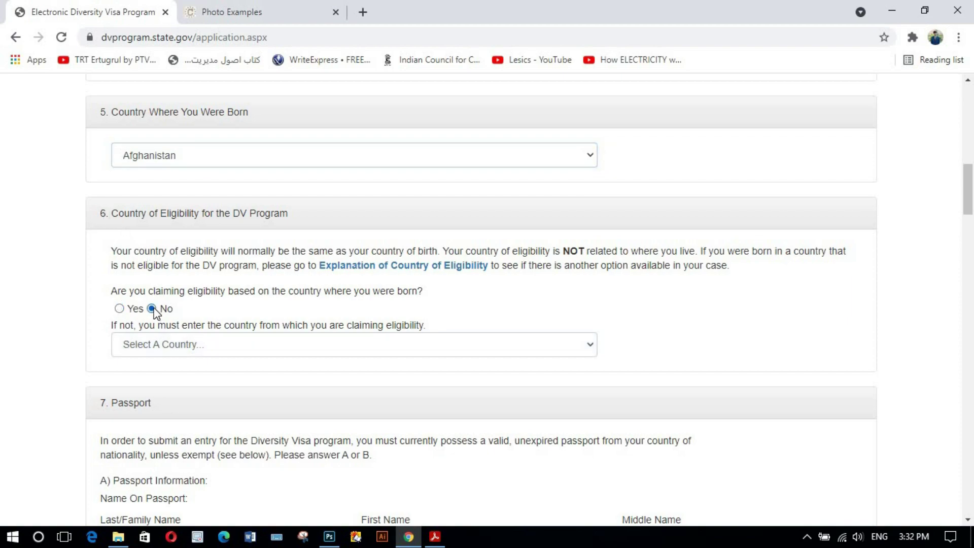
{"action": "left_click", "coordinate": [203, 348]}
{"action": "left_click", "coordinate": [187, 351]}
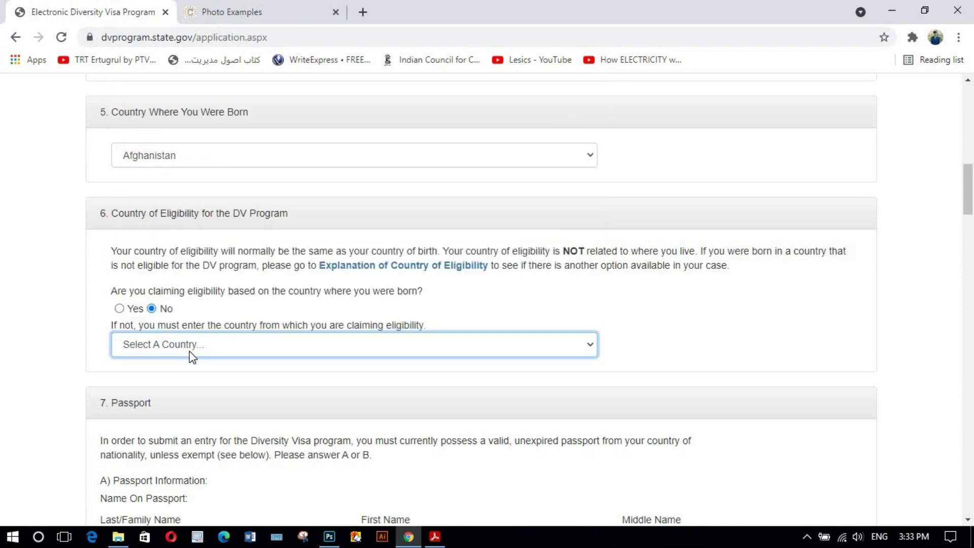
{"action": "left_click", "coordinate": [208, 350]}
{"action": "scroll", "coordinate": [214, 96], "scroll_direction": "down", "scroll_amount": 1}
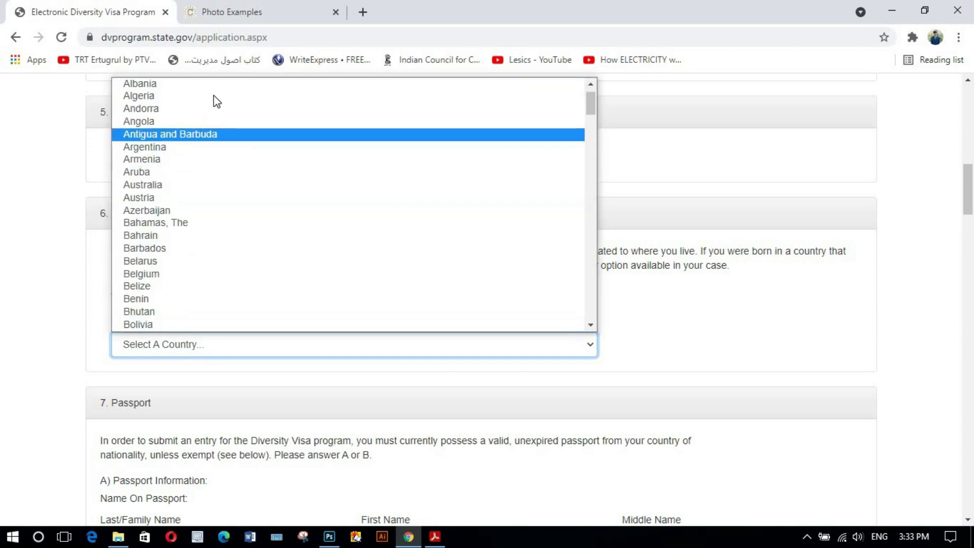
{"action": "scroll", "coordinate": [243, 121], "scroll_direction": "up", "scroll_amount": 1}
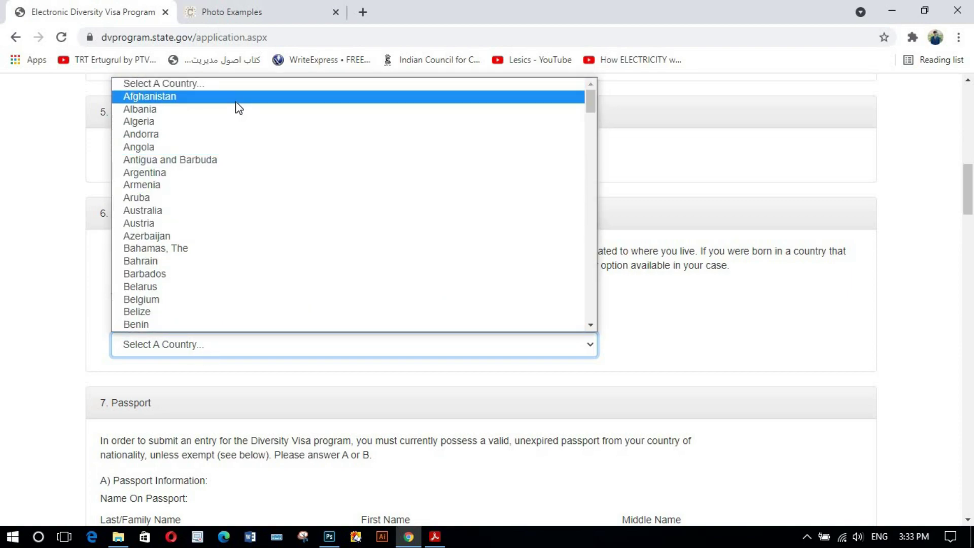
{"action": "left_click", "coordinate": [237, 97]}
{"action": "scroll", "coordinate": [359, 377], "scroll_direction": "down", "scroll_amount": 3}
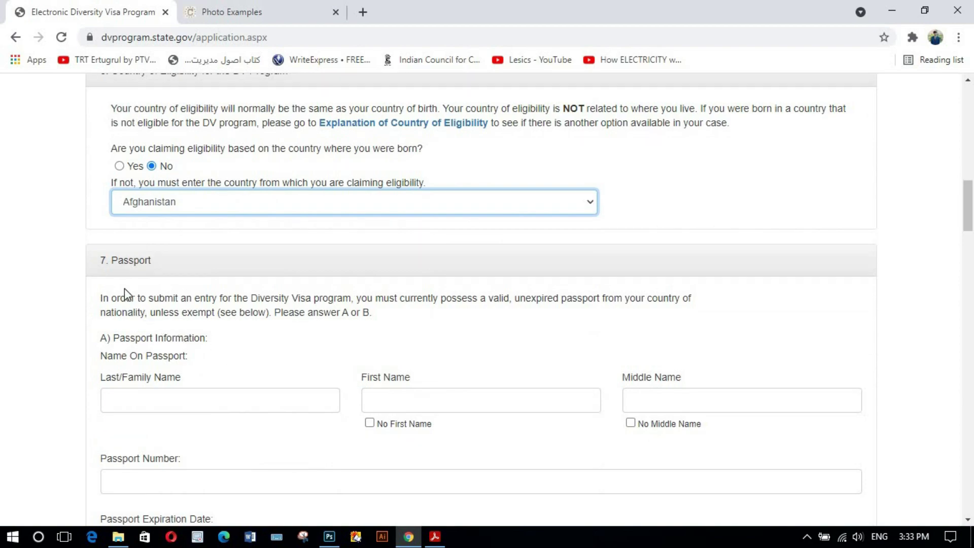
{"action": "scroll", "coordinate": [126, 277], "scroll_direction": "down", "scroll_amount": 3}
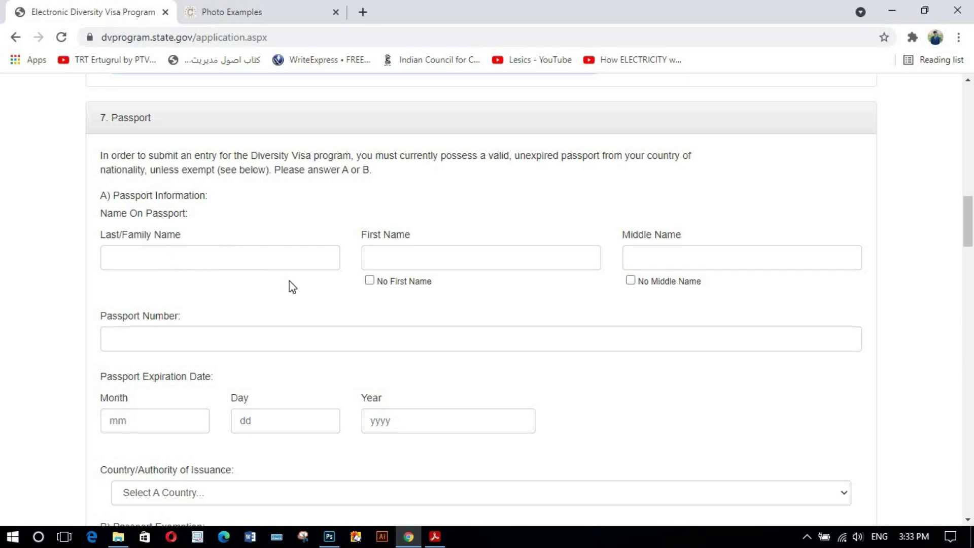
{"action": "scroll", "coordinate": [290, 282], "scroll_direction": "down", "scroll_amount": 1}
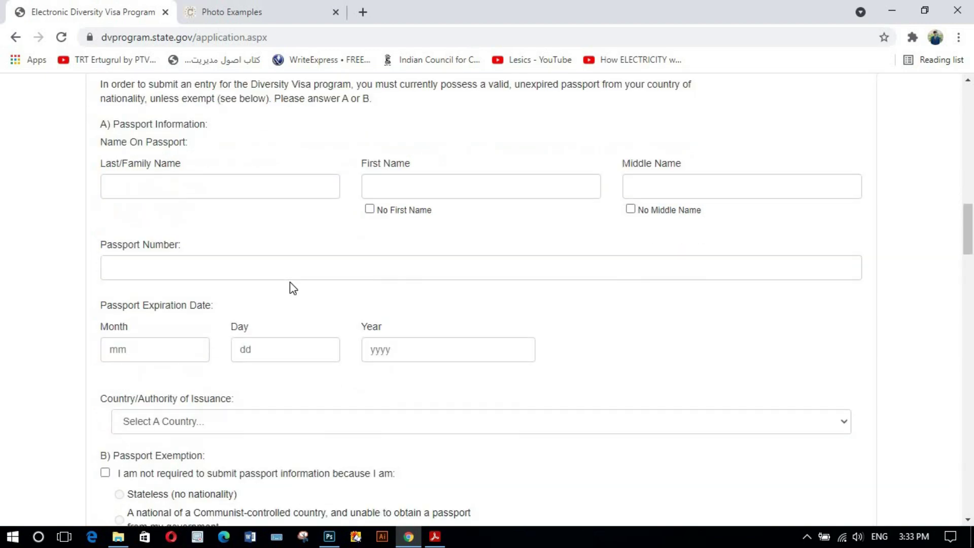
{"action": "scroll", "coordinate": [290, 285], "scroll_direction": "down", "scroll_amount": 2}
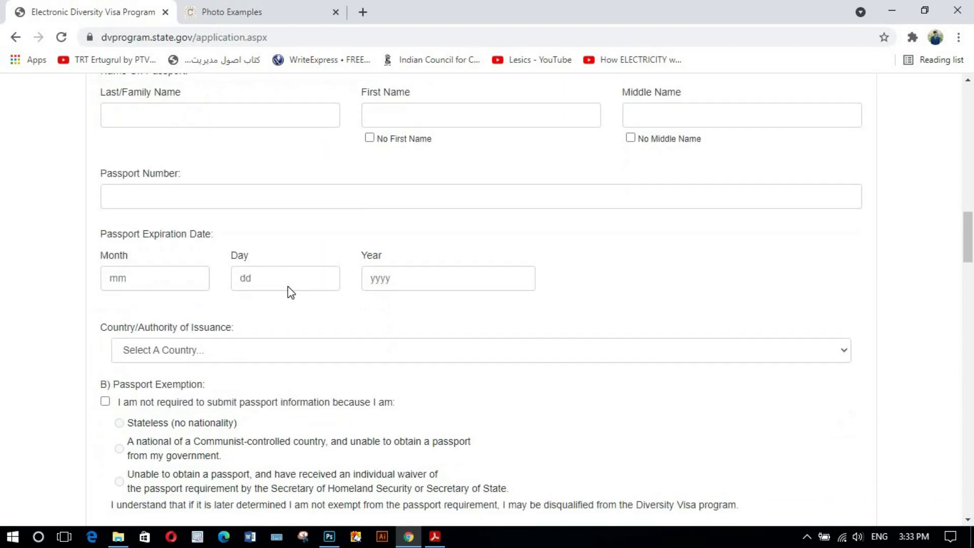
{"action": "scroll", "coordinate": [183, 321], "scroll_direction": "down", "scroll_amount": 1}
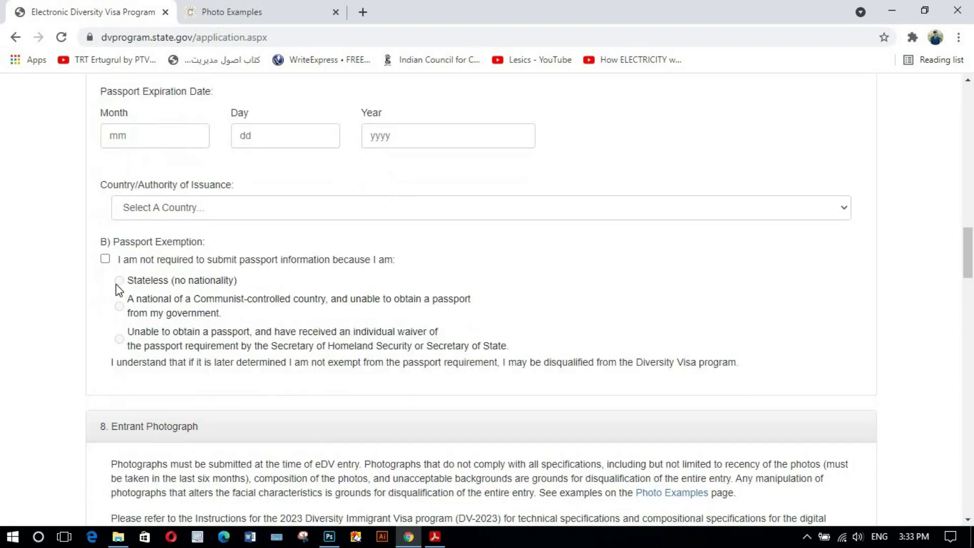
{"action": "left_click", "coordinate": [105, 259]}
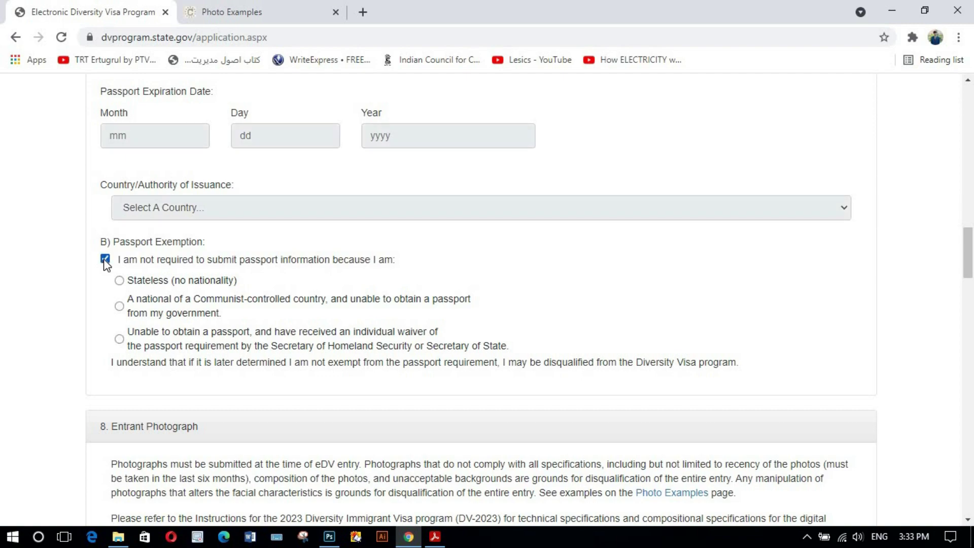
{"action": "left_click", "coordinate": [120, 339]}
{"action": "scroll", "coordinate": [439, 237], "scroll_direction": "up", "scroll_amount": 2}
{"action": "scroll", "coordinate": [446, 239], "scroll_direction": "up", "scroll_amount": 3}
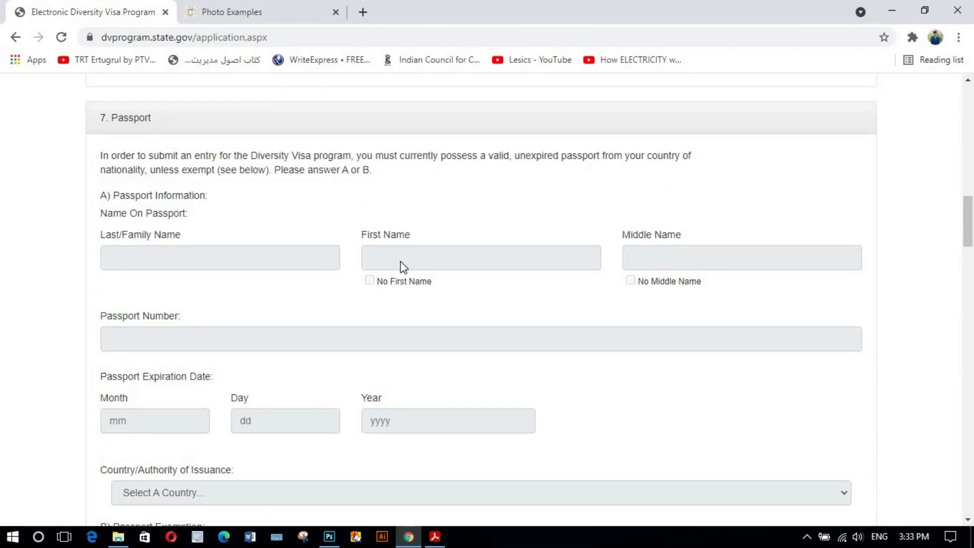
{"action": "scroll", "coordinate": [401, 260], "scroll_direction": "down", "scroll_amount": 3}
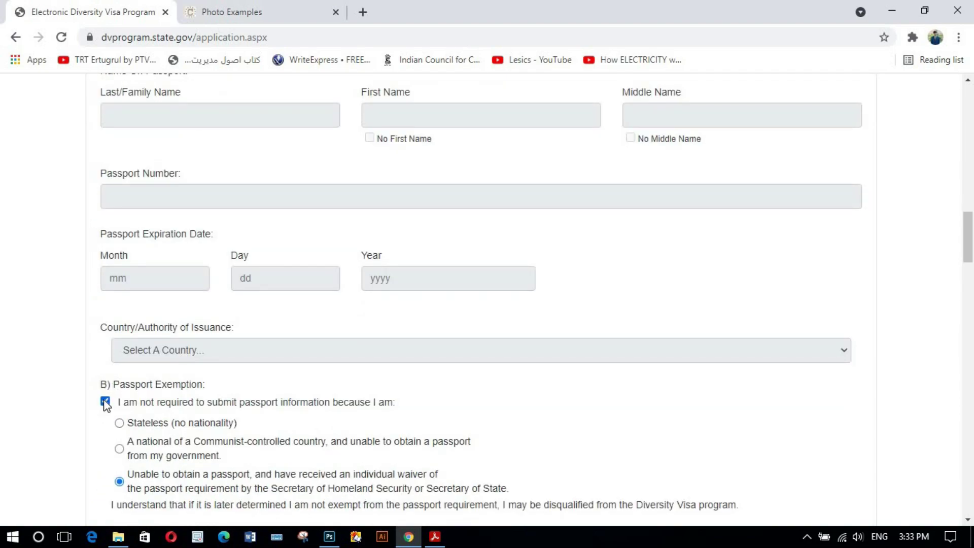
{"action": "left_click", "coordinate": [105, 402]}
{"action": "scroll", "coordinate": [203, 366], "scroll_direction": "up", "scroll_amount": 3}
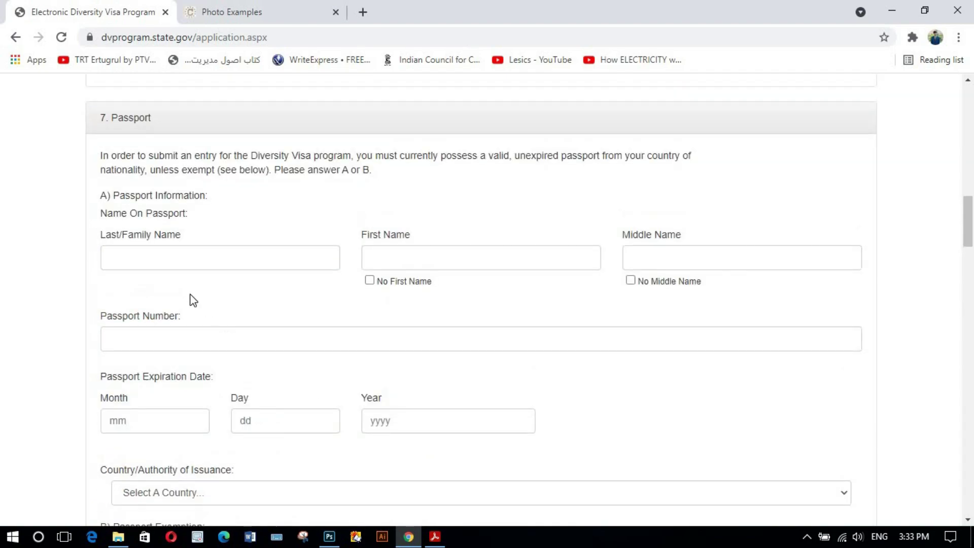
{"action": "left_click", "coordinate": [334, 265]}
{"action": "left_click", "coordinate": [321, 219]}
{"action": "left_click", "coordinate": [419, 259]}
{"action": "left_click", "coordinate": [457, 228]}
{"action": "left_click", "coordinate": [656, 253]}
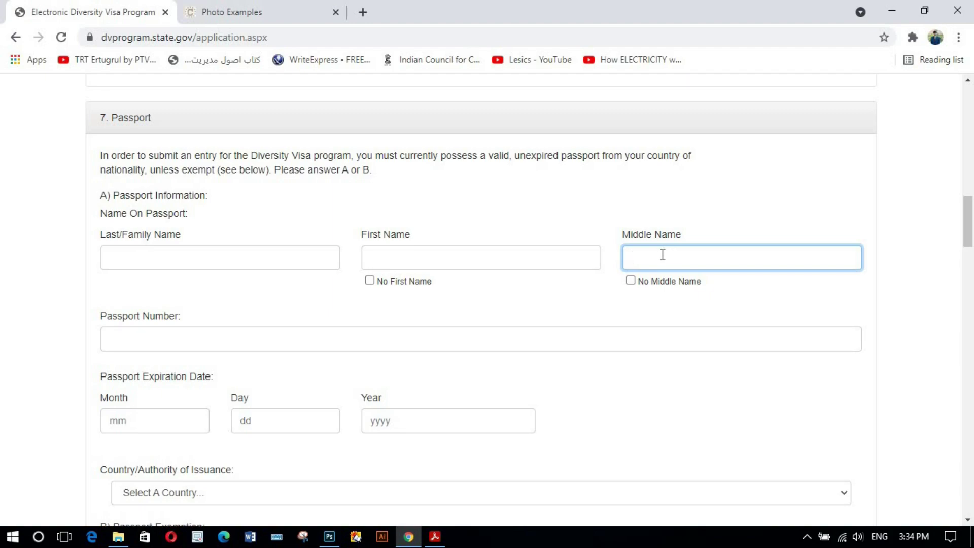
{"action": "left_click", "coordinate": [632, 281]}
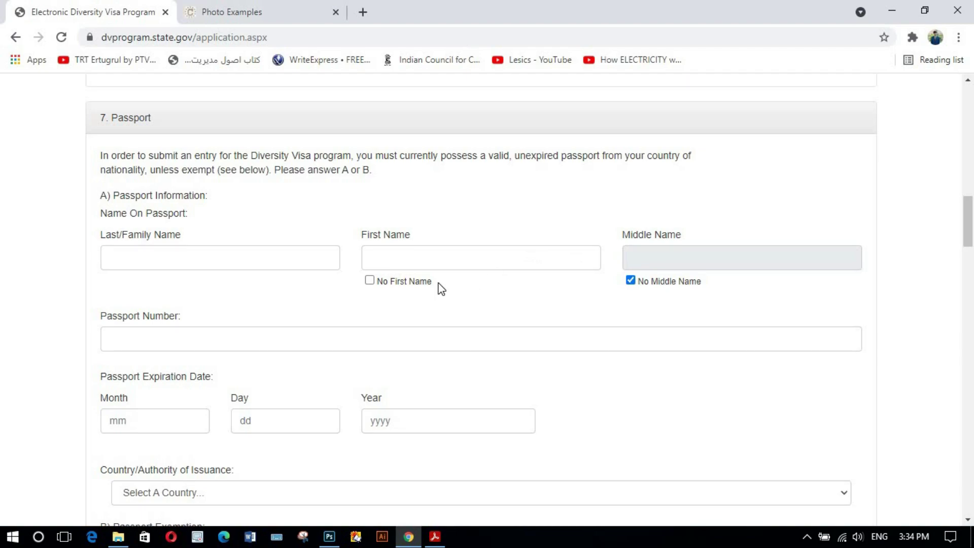
{"action": "left_click", "coordinate": [198, 265]}
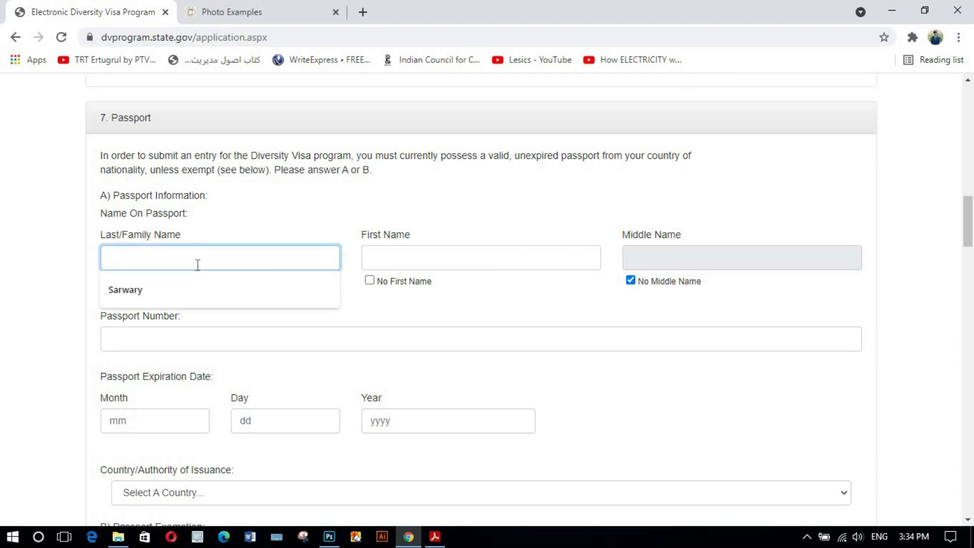
{"action": "left_click", "coordinate": [238, 231]}
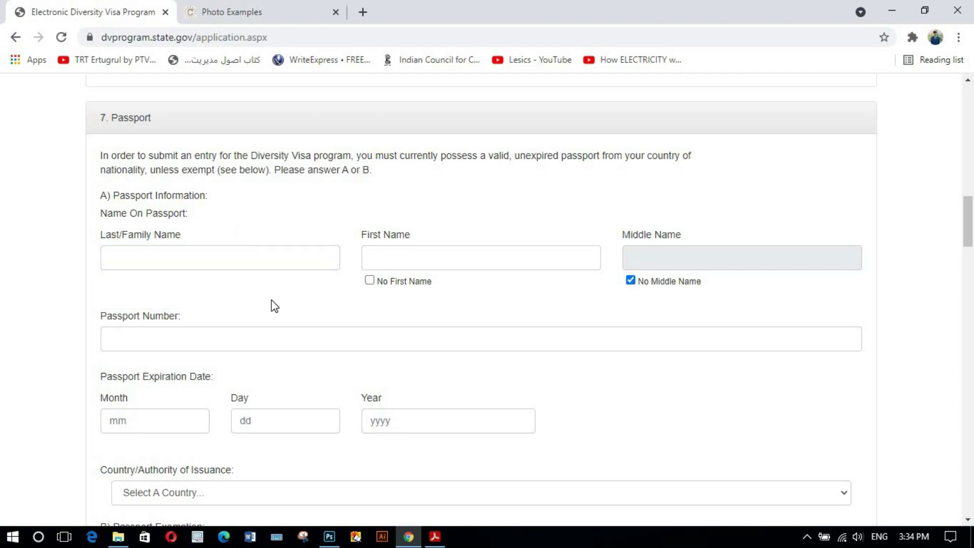
{"action": "scroll", "coordinate": [273, 304], "scroll_direction": "down", "scroll_amount": 2}
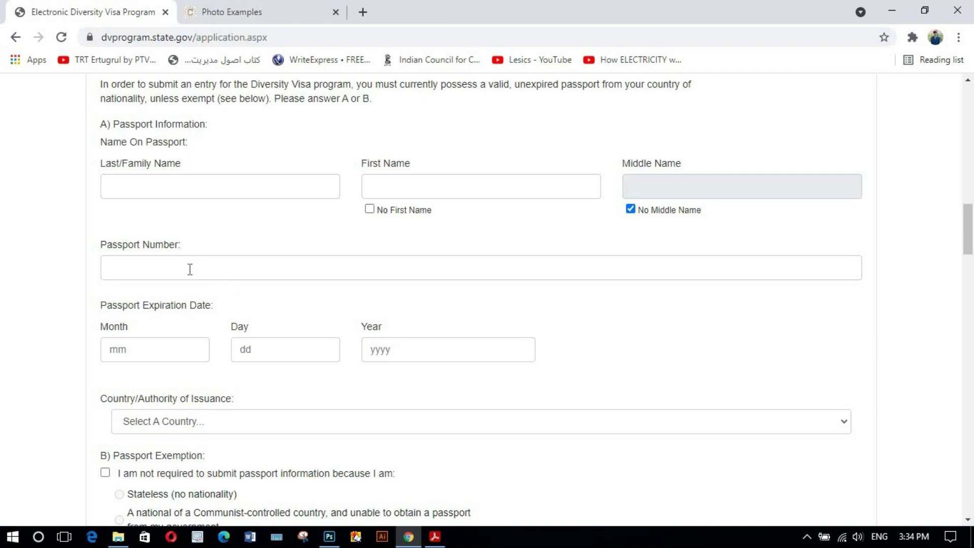
{"action": "left_click", "coordinate": [127, 273]}
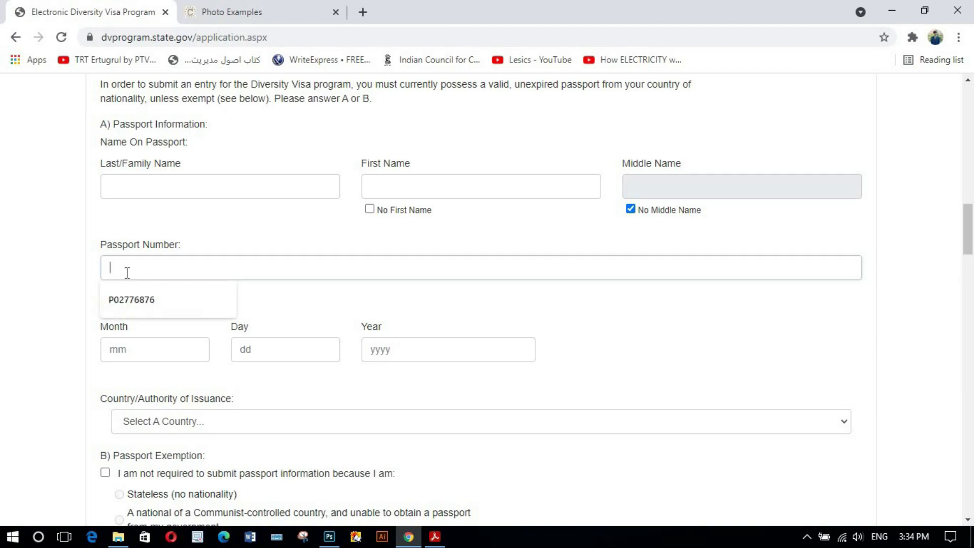
{"action": "left_click", "coordinate": [291, 236]}
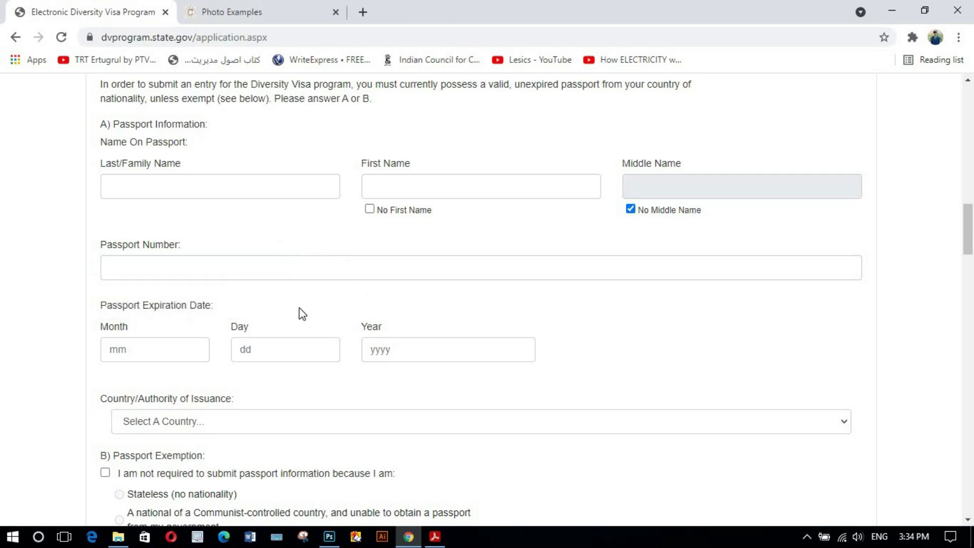
{"action": "scroll", "coordinate": [302, 314], "scroll_direction": "down", "scroll_amount": 1}
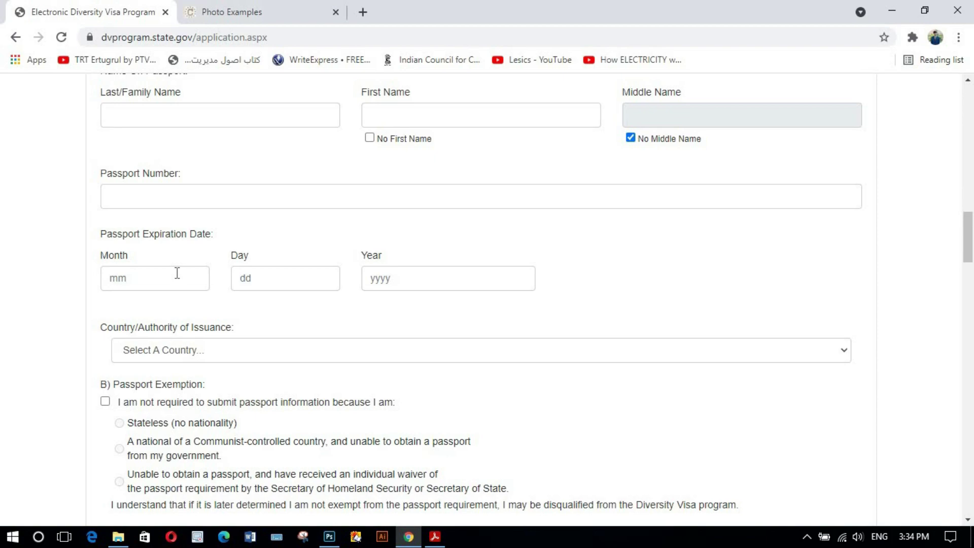
{"action": "left_click", "coordinate": [177, 272]}
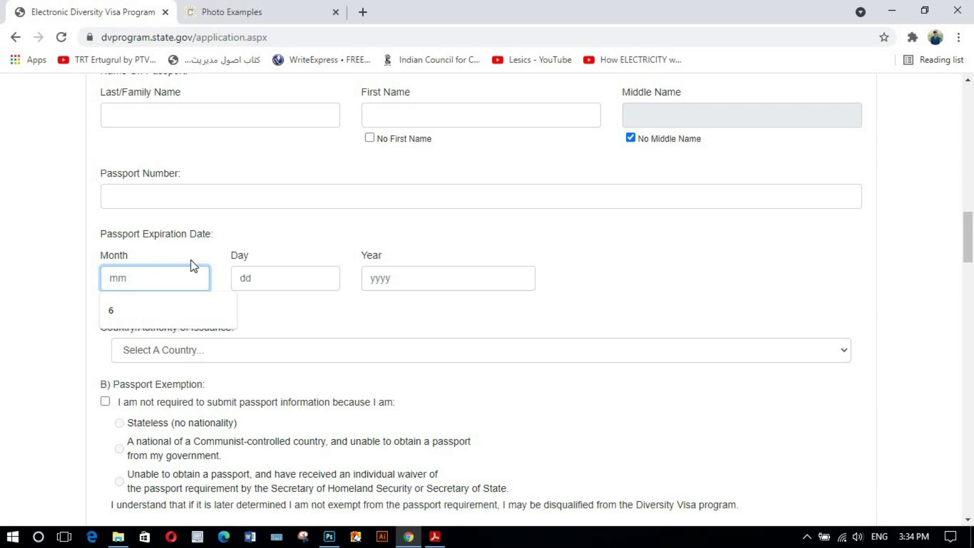
{"action": "left_click", "coordinate": [191, 261]}
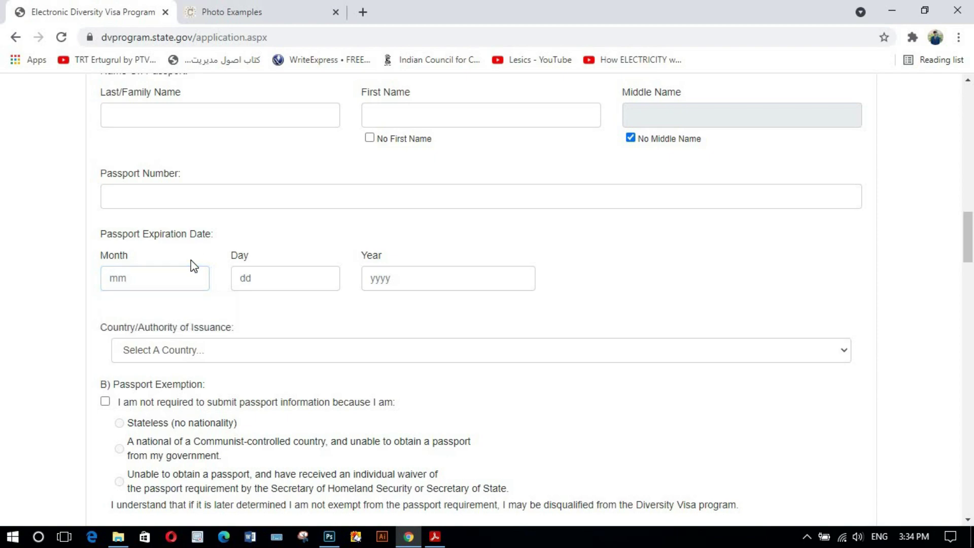
{"action": "left_click", "coordinate": [281, 272]}
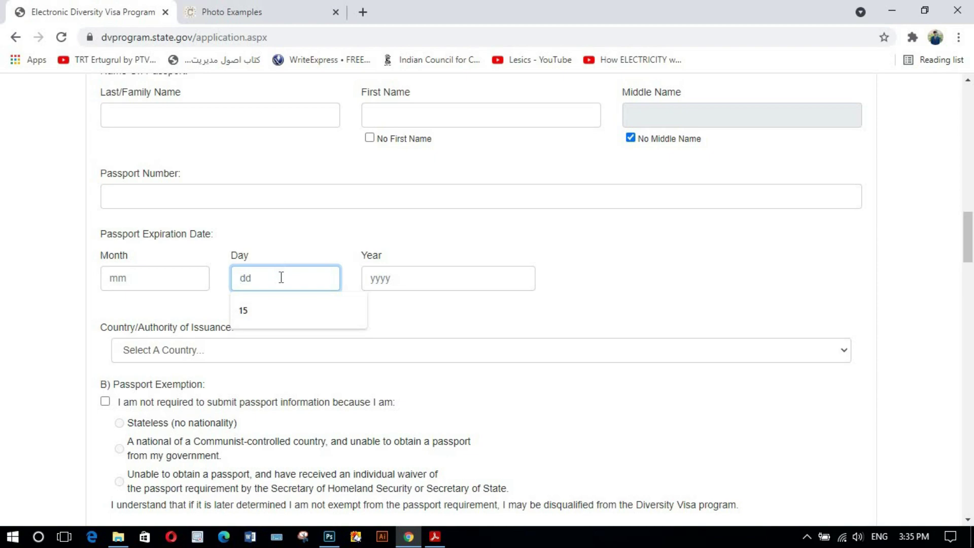
{"action": "left_click", "coordinate": [298, 250]}
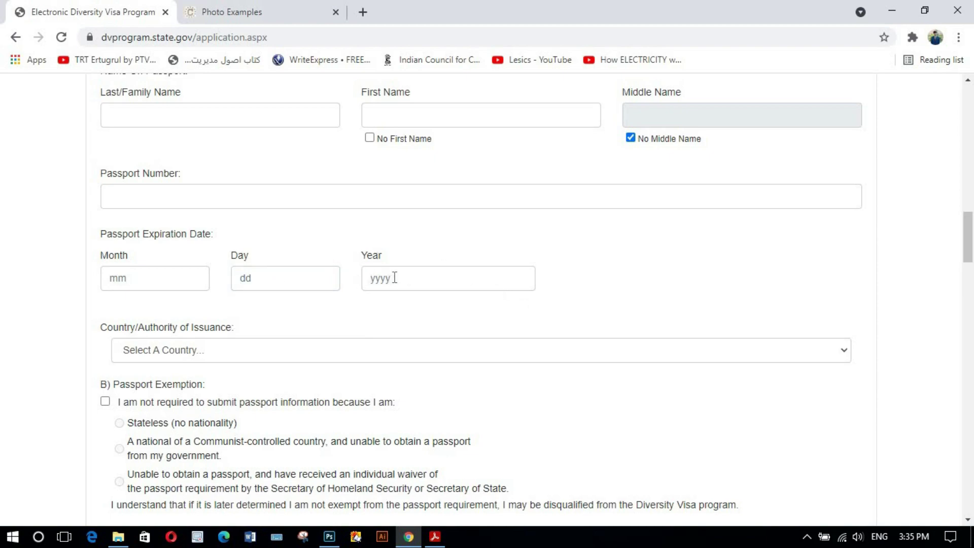
{"action": "scroll", "coordinate": [373, 294], "scroll_direction": "down", "scroll_amount": 2}
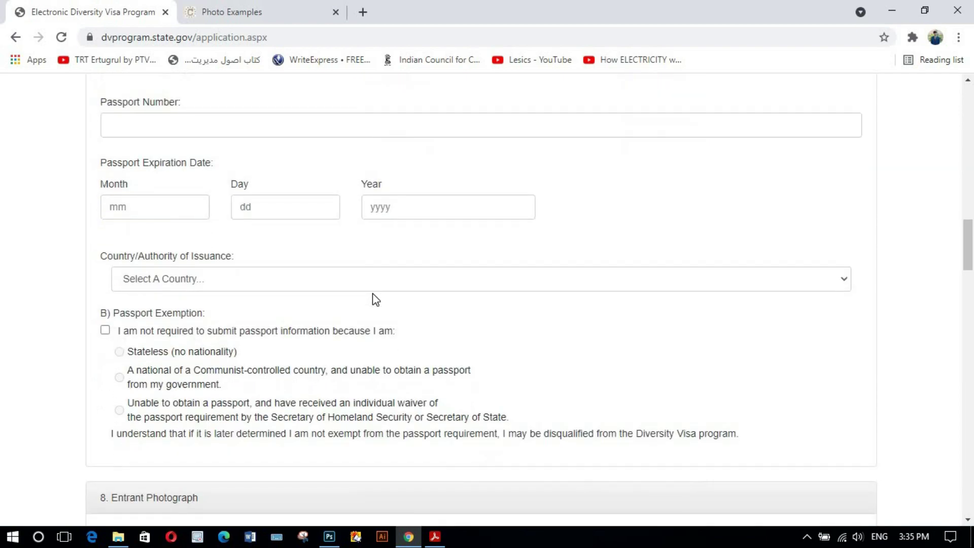
{"action": "scroll", "coordinate": [372, 300], "scroll_direction": "down", "scroll_amount": 1}
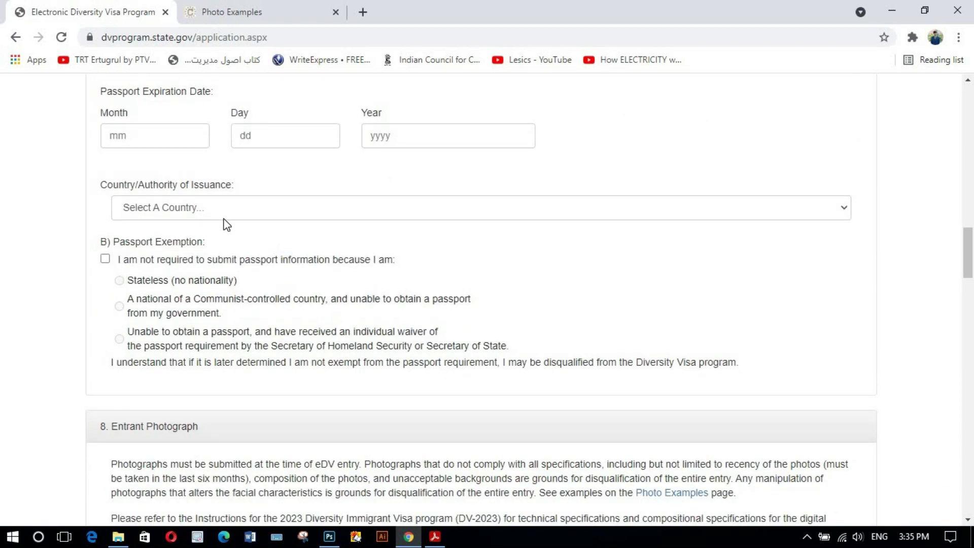
{"action": "left_click", "coordinate": [242, 210]}
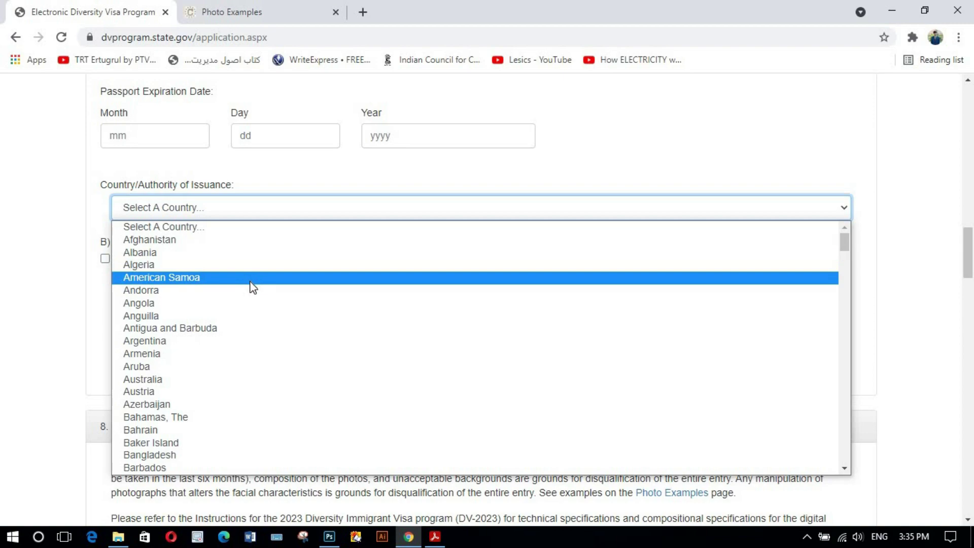
{"action": "left_click", "coordinate": [243, 239]}
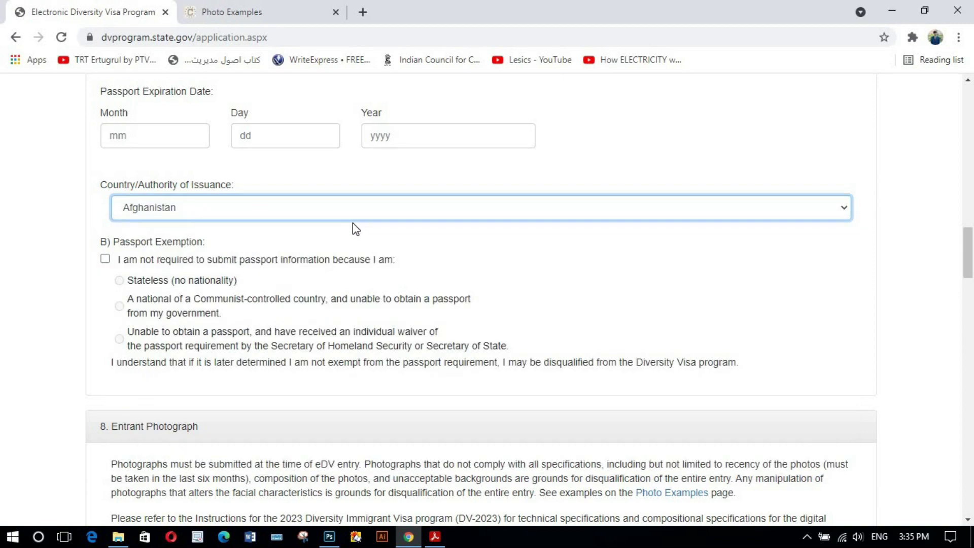
{"action": "scroll", "coordinate": [435, 244], "scroll_direction": "down", "scroll_amount": 1}
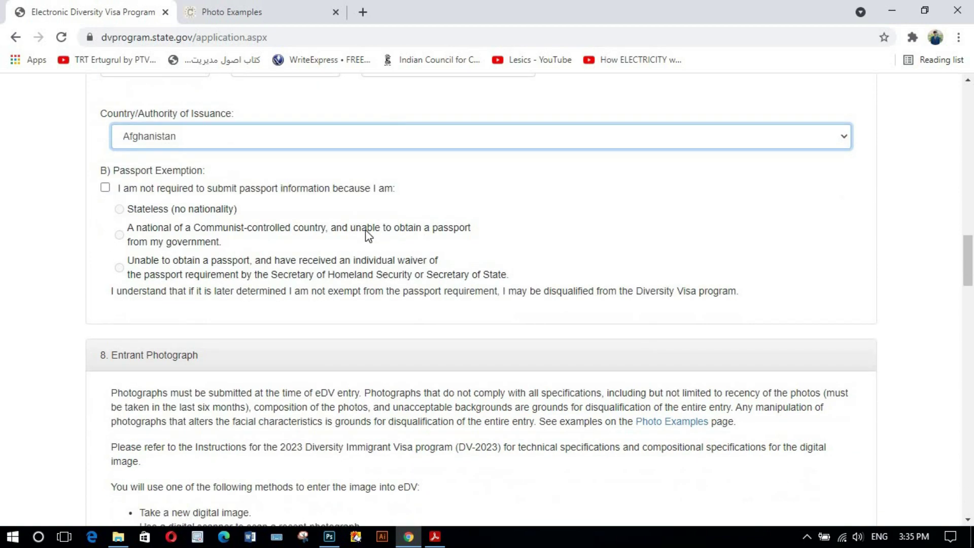
{"action": "left_click", "coordinate": [105, 188]}
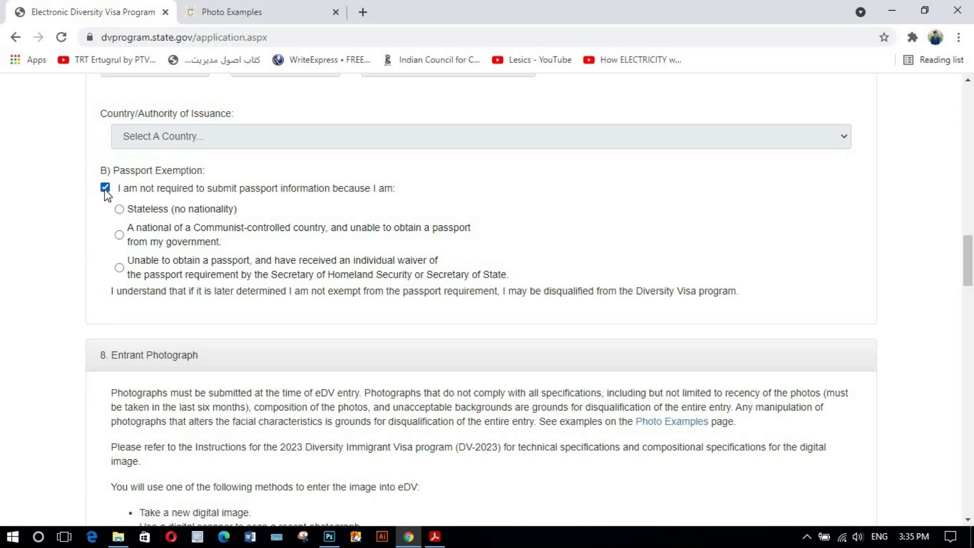
{"action": "left_click", "coordinate": [119, 269]}
{"action": "left_click", "coordinate": [105, 188]}
{"action": "scroll", "coordinate": [269, 223], "scroll_direction": "down", "scroll_amount": 1}
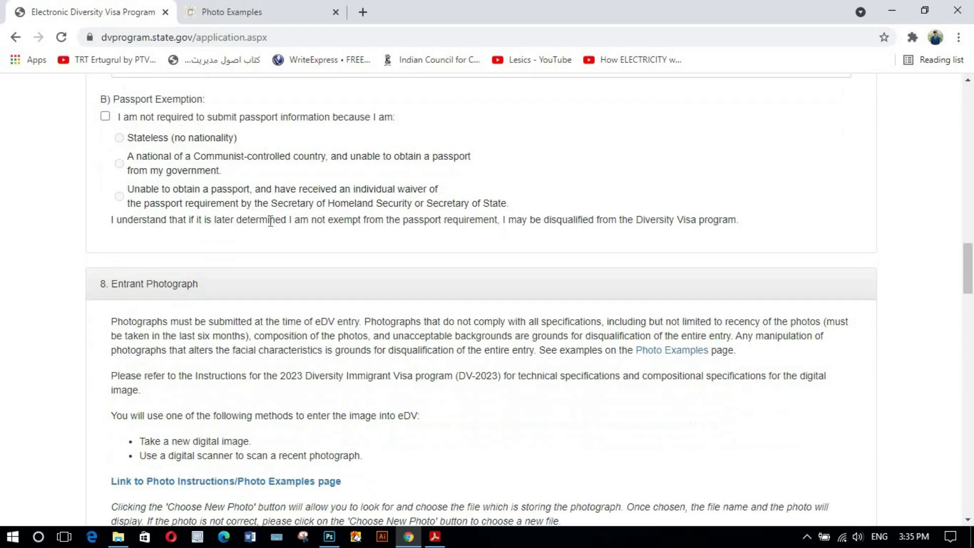
{"action": "scroll", "coordinate": [327, 254], "scroll_direction": "down", "scroll_amount": 2}
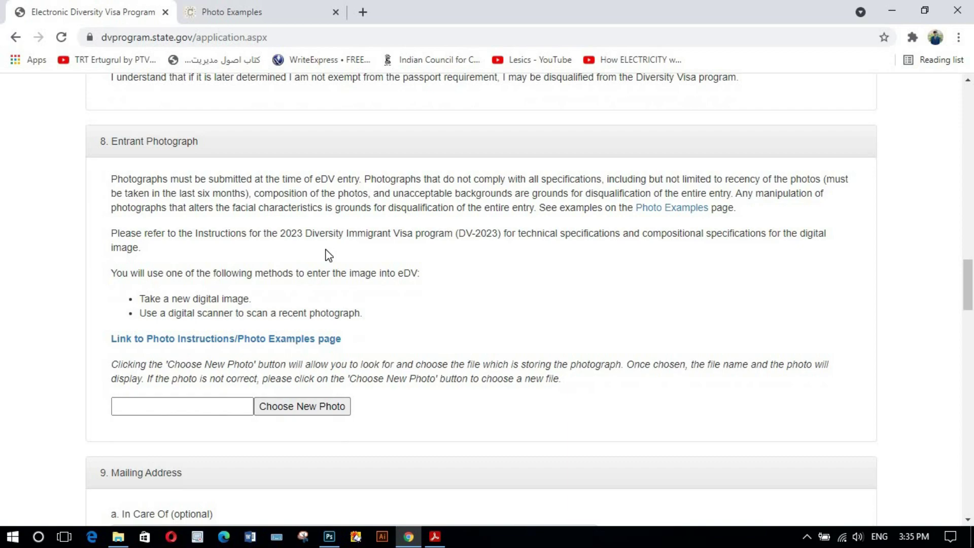
{"action": "scroll", "coordinate": [322, 248], "scroll_direction": "up", "scroll_amount": 2}
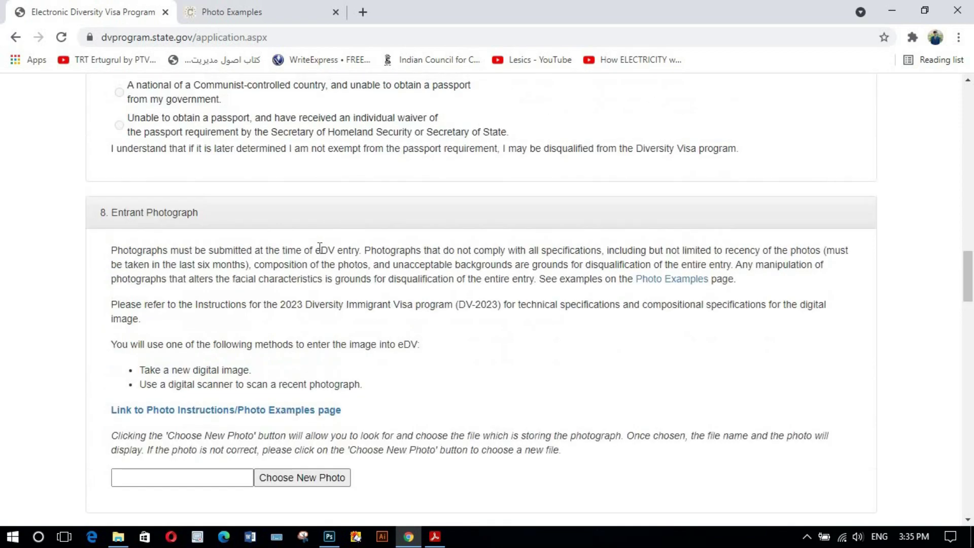
{"action": "scroll", "coordinate": [319, 247], "scroll_direction": "down", "scroll_amount": 2}
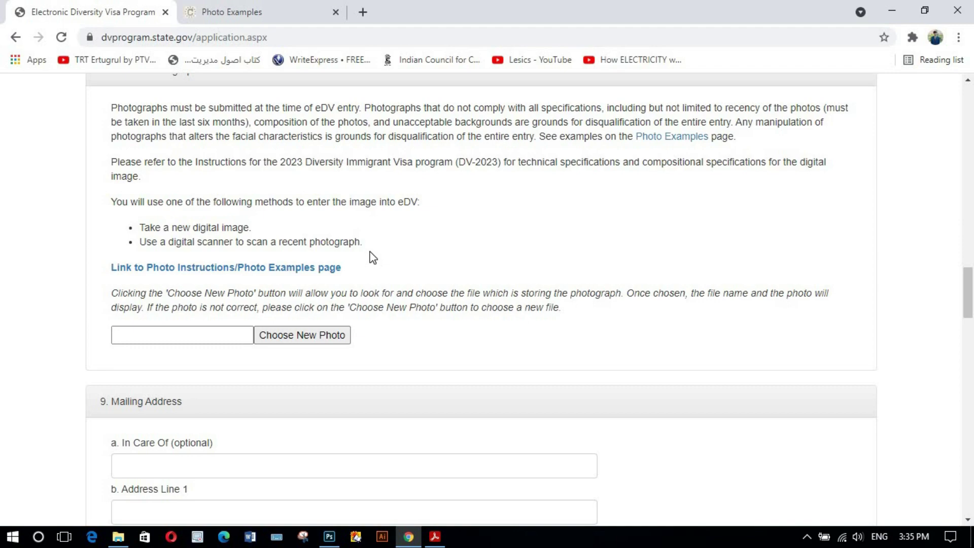
- Start a new Photoshop document sized 600 × 600 pixels
{"action": "left_click", "coordinate": [329, 536]}
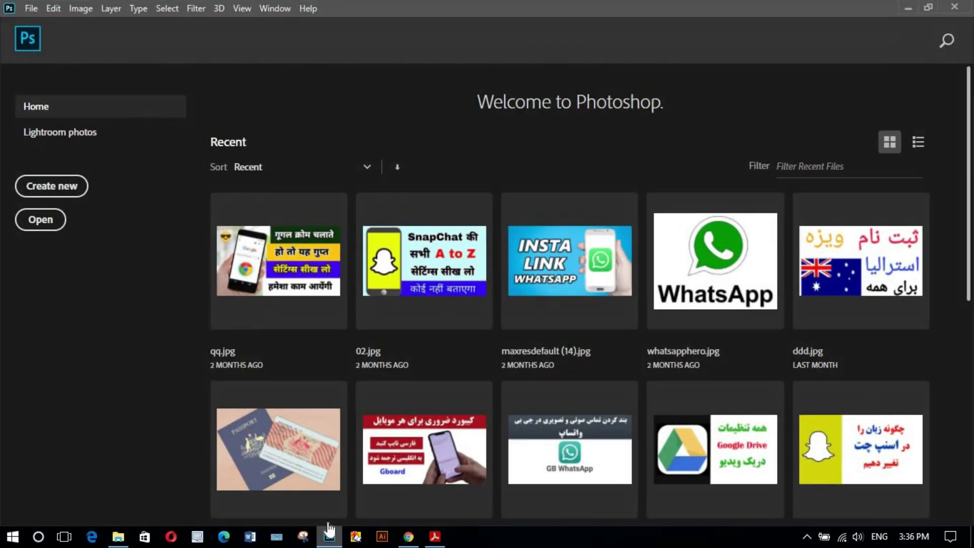
{"action": "left_click", "coordinate": [56, 193]}
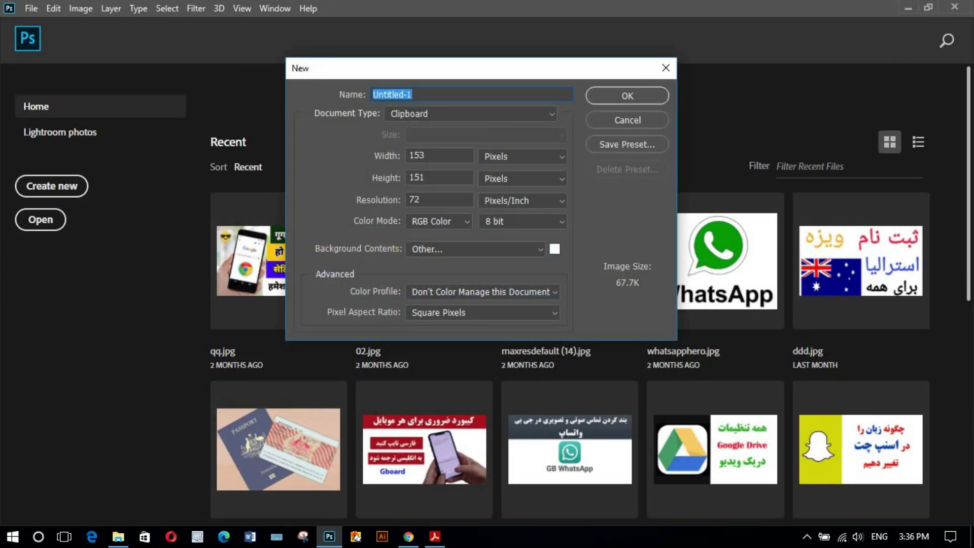
{"action": "left_click", "coordinate": [440, 155]}
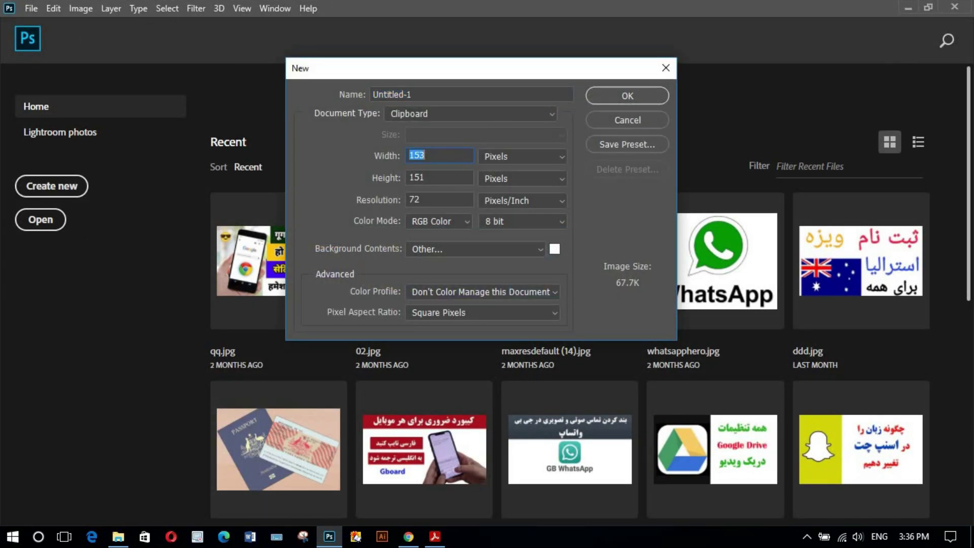
{"action": "left_click", "coordinate": [550, 155]}
{"action": "left_click", "coordinate": [524, 169]}
{"action": "left_click", "coordinate": [440, 155]}
{"action": "type", "text": "600"}
{"action": "key", "text": "Tab"}
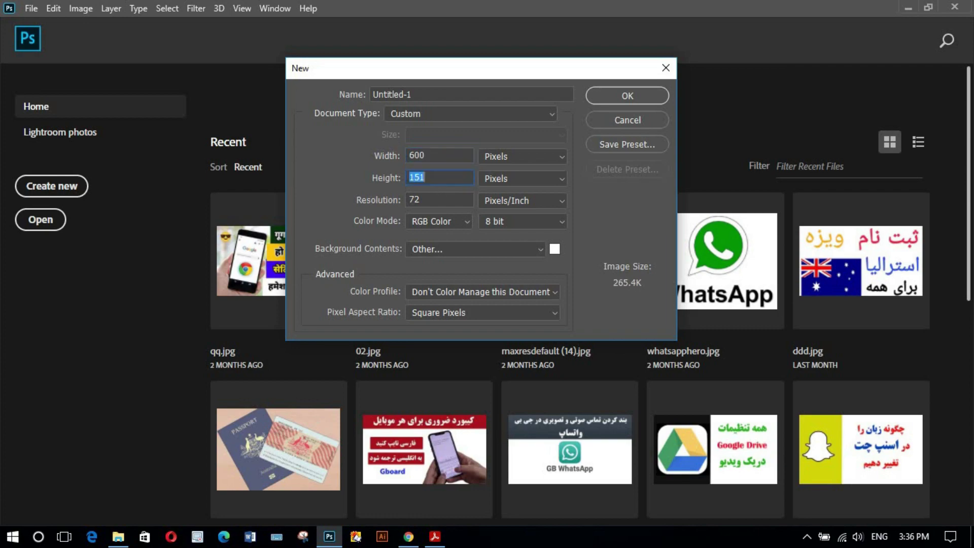
{"action": "type", "text": "0"}
{"action": "type", "text": "66"}
{"action": "key", "text": "BackSpace"}
{"action": "type", "text": "00"}
- Keep the background white and create the document
{"action": "left_click", "coordinate": [540, 250]}
{"action": "left_click", "coordinate": [540, 250]}
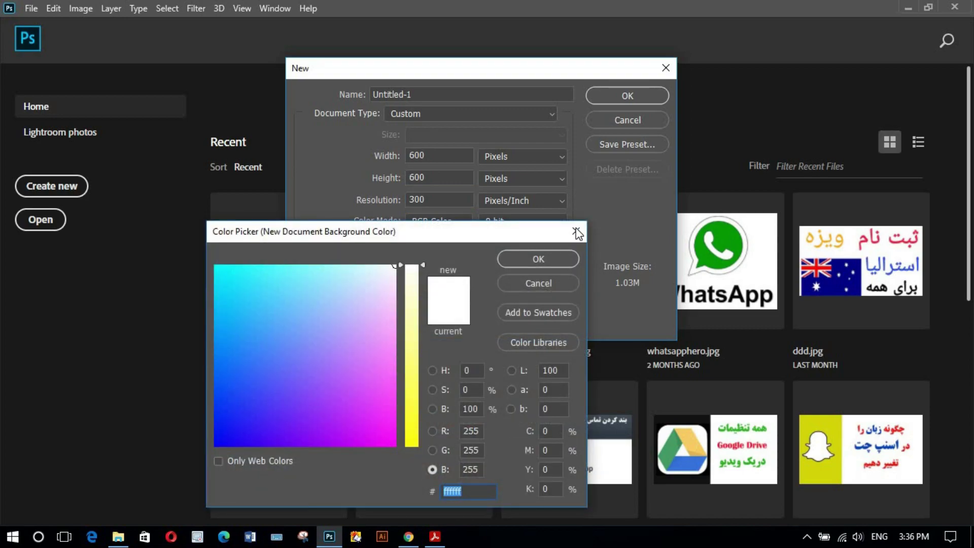
{"action": "left_click", "coordinate": [578, 231]}
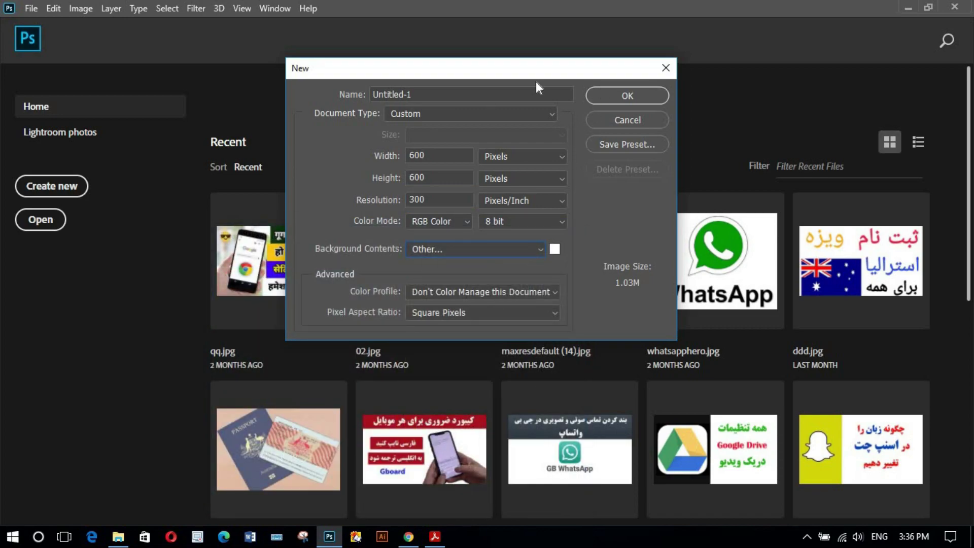
{"action": "left_click", "coordinate": [615, 96]}
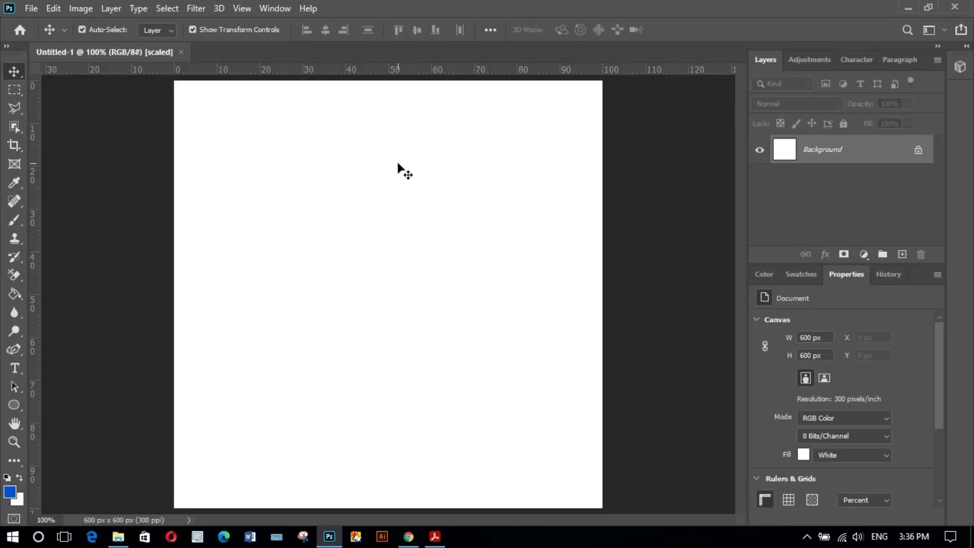
- Zoom the blank canvas out to 50% and show the File menu
{"action": "key", "text": "ctrl+minus"}
{"action": "key", "text": "ctrl+minus"}
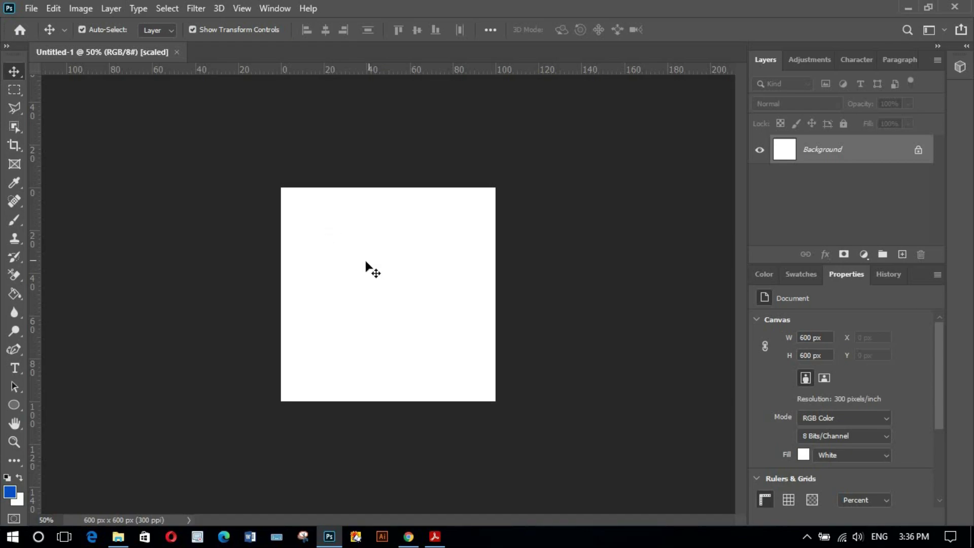
{"action": "left_click", "coordinate": [36, 9]}
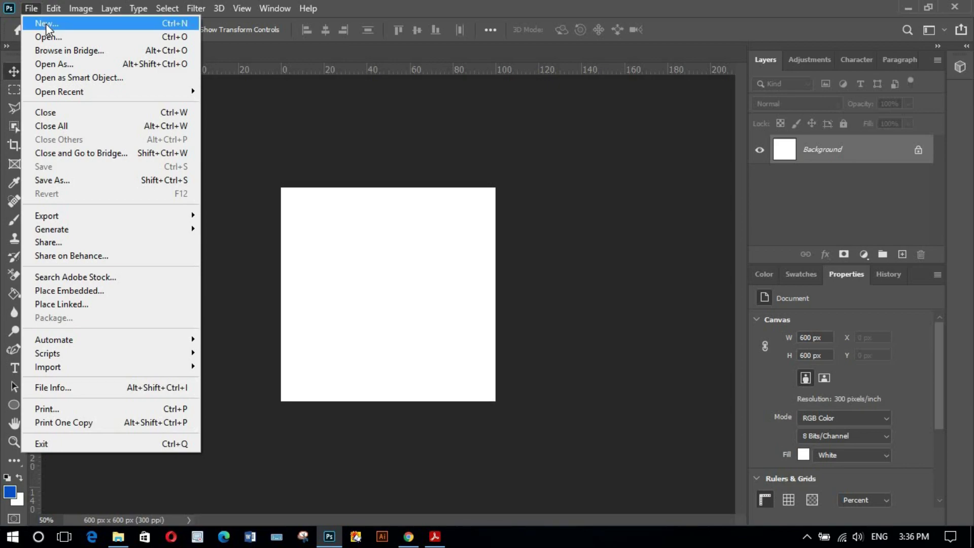
- Open image.jpg from the Desktop and dismiss the pixel aspect ratio notice
{"action": "left_click", "coordinate": [47, 36]}
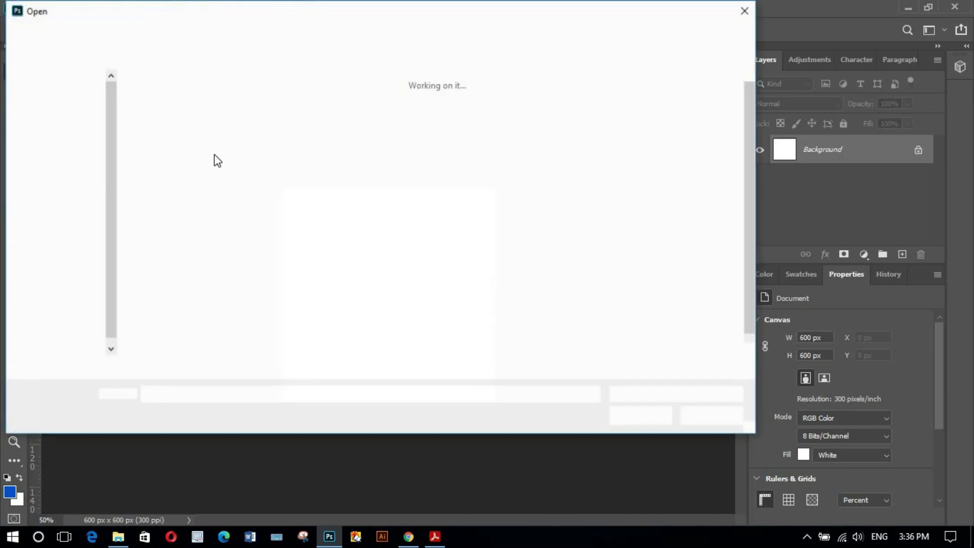
{"action": "left_click", "coordinate": [620, 215]}
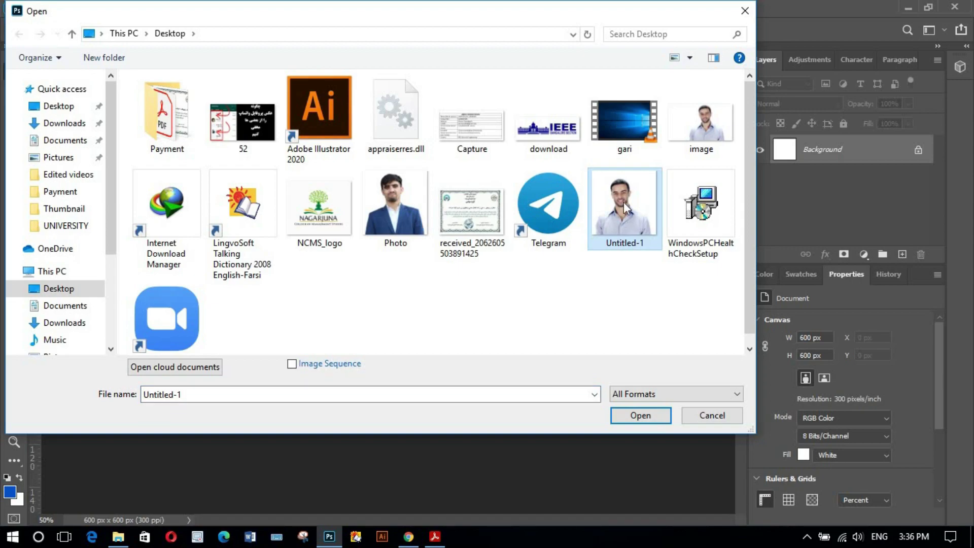
{"action": "left_click", "coordinate": [699, 128]}
{"action": "left_click", "coordinate": [639, 416]}
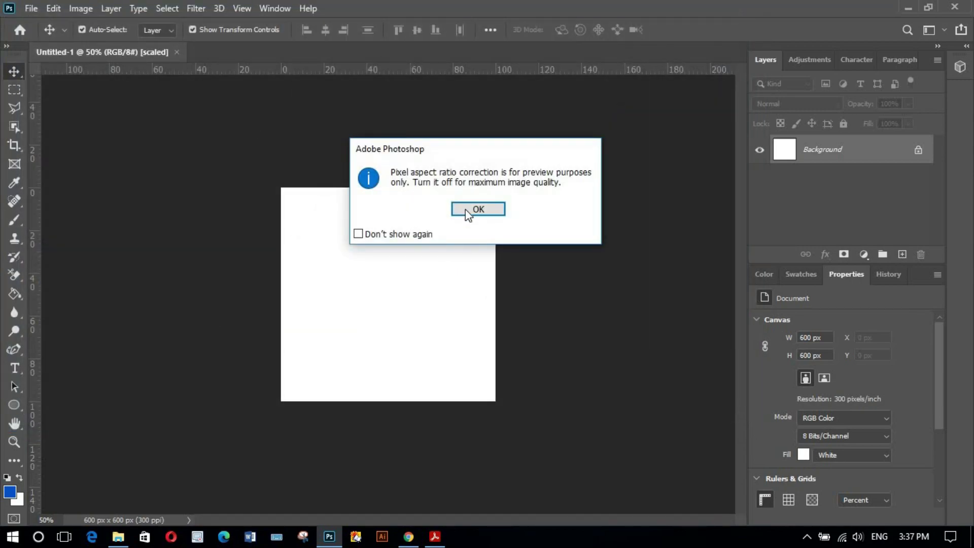
{"action": "left_click", "coordinate": [454, 210]}
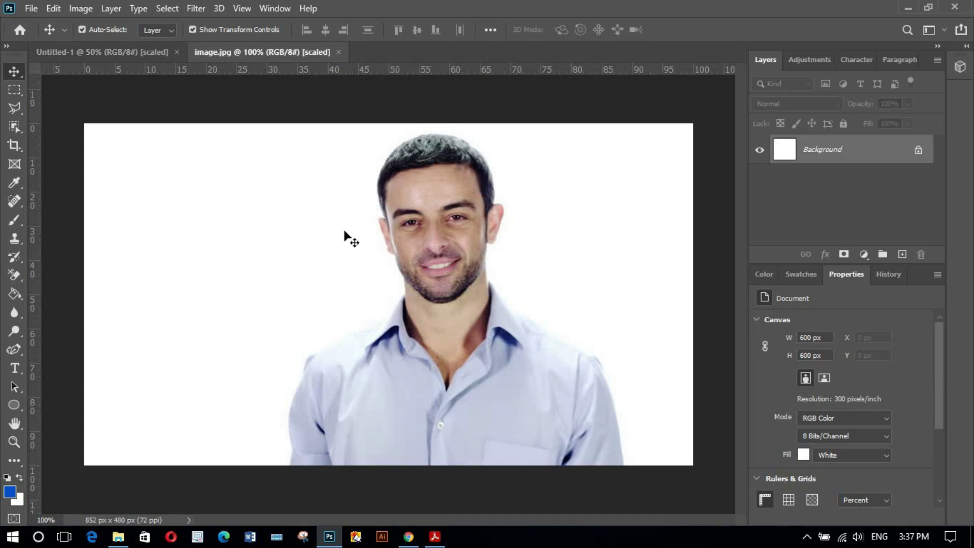
{"action": "left_click", "coordinate": [20, 129]}
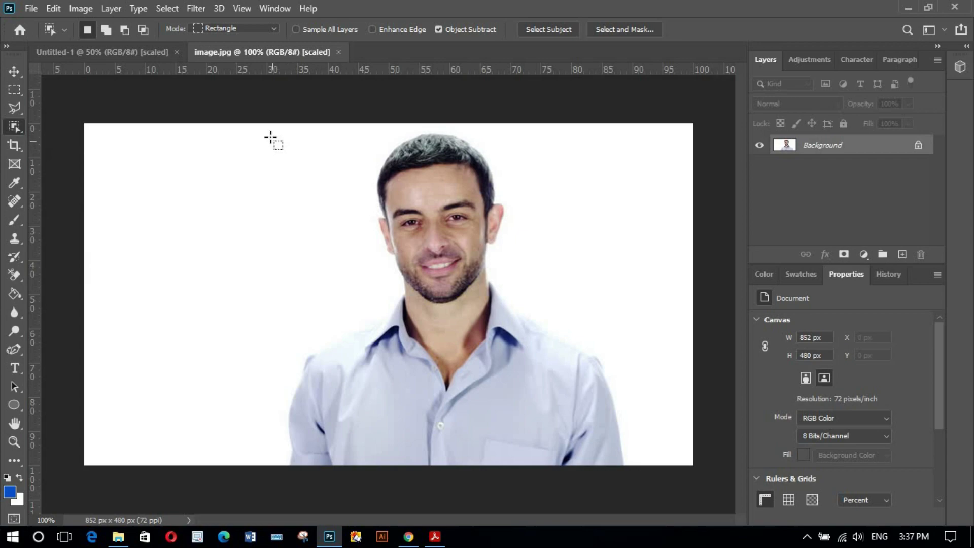
- Select the man in image.jpg and copy him onto a new layer
{"action": "left_click_drag", "start_coordinate": [272, 131], "coordinate": [634, 467]}
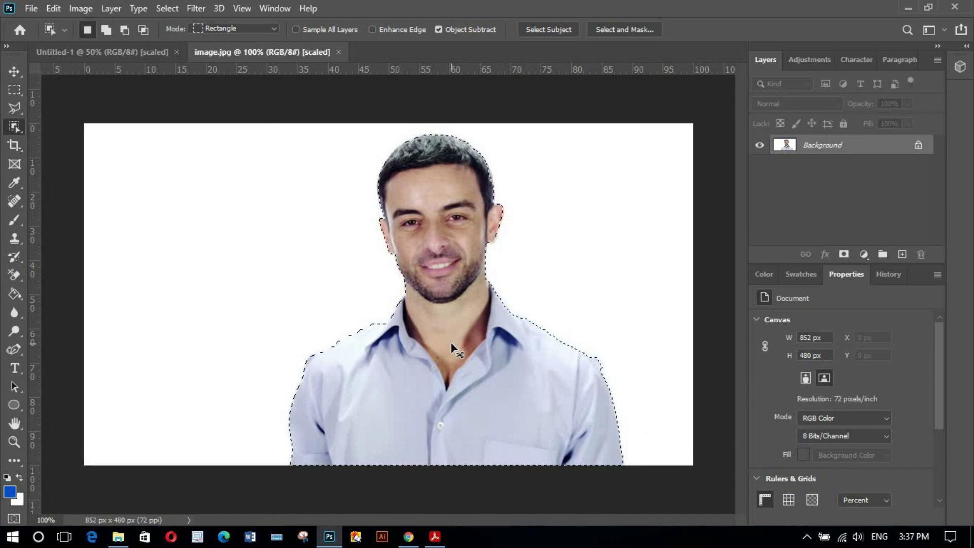
{"action": "left_click", "coordinate": [196, 287]}
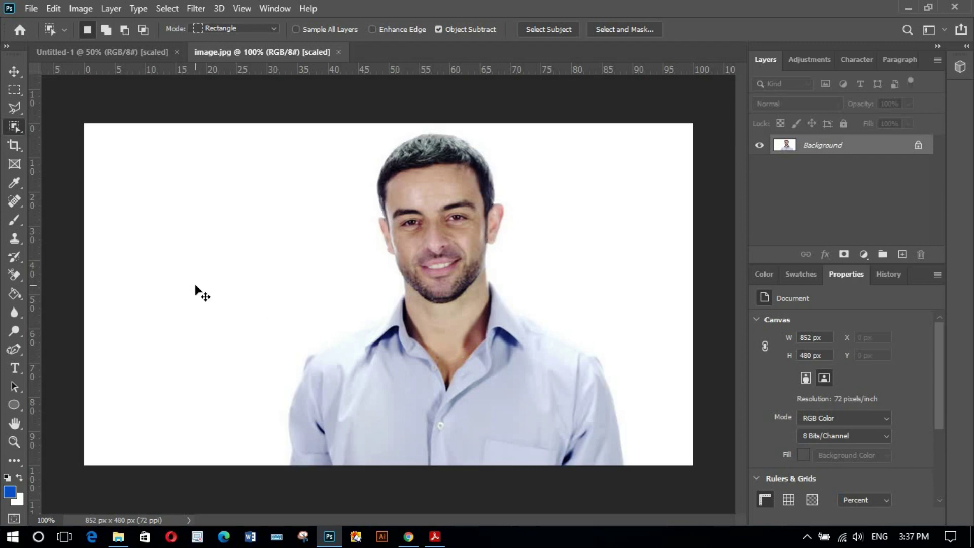
{"action": "key", "text": "ctrl+shift+z"}
{"action": "key", "text": "ctrl+shift+z"}
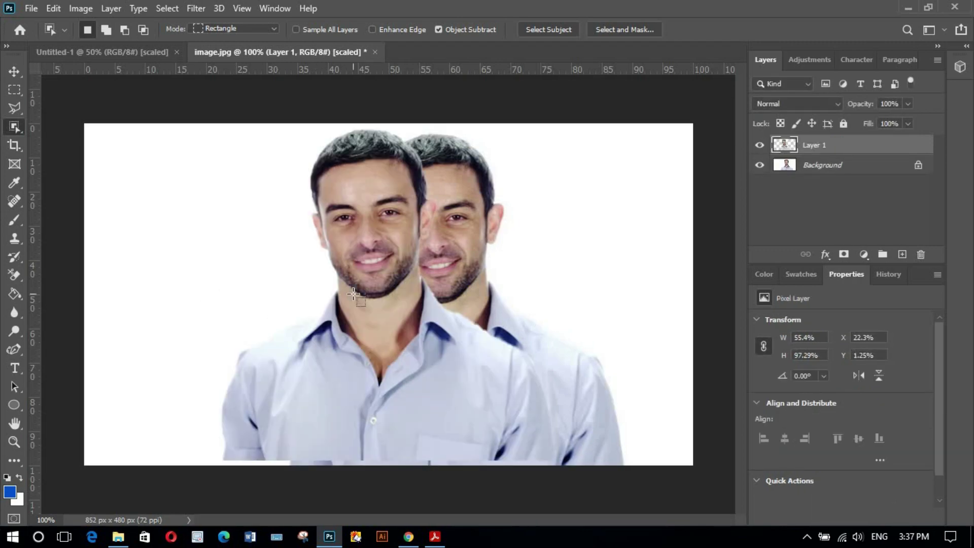
- Shrink Layer 1 to about 20% × 35% and return to Untitled-1
{"action": "left_click", "coordinate": [14, 71]}
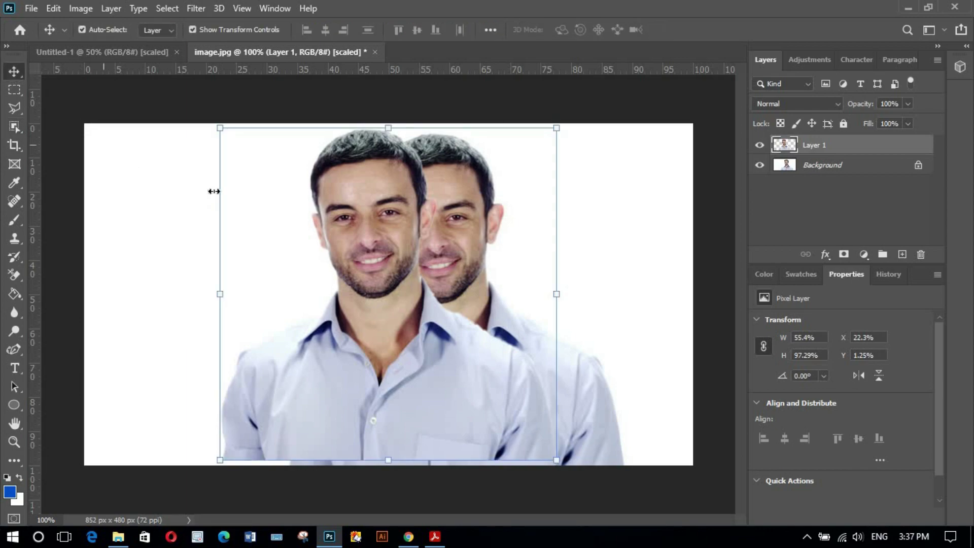
{"action": "left_click_drag", "start_coordinate": [557, 294], "coordinate": [340, 294]}
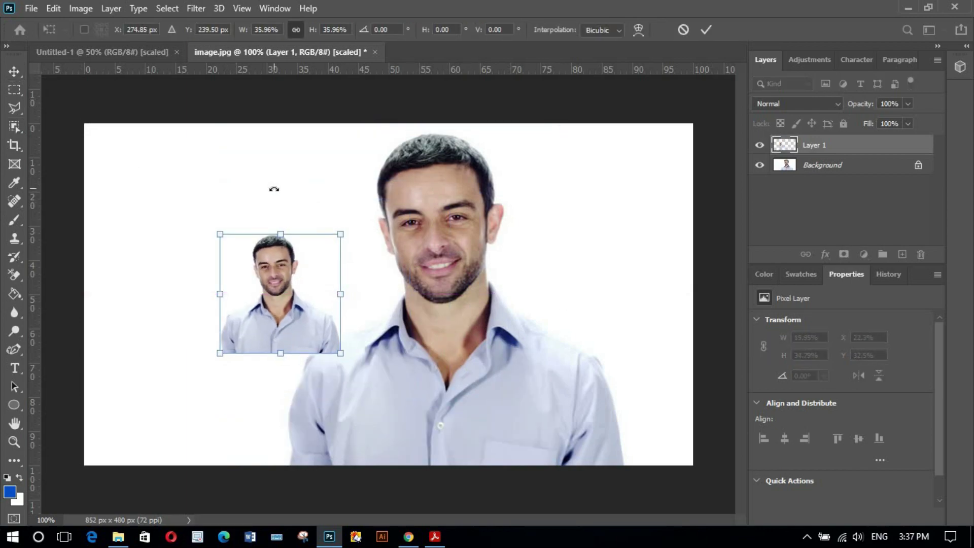
{"action": "left_click", "coordinate": [707, 29]}
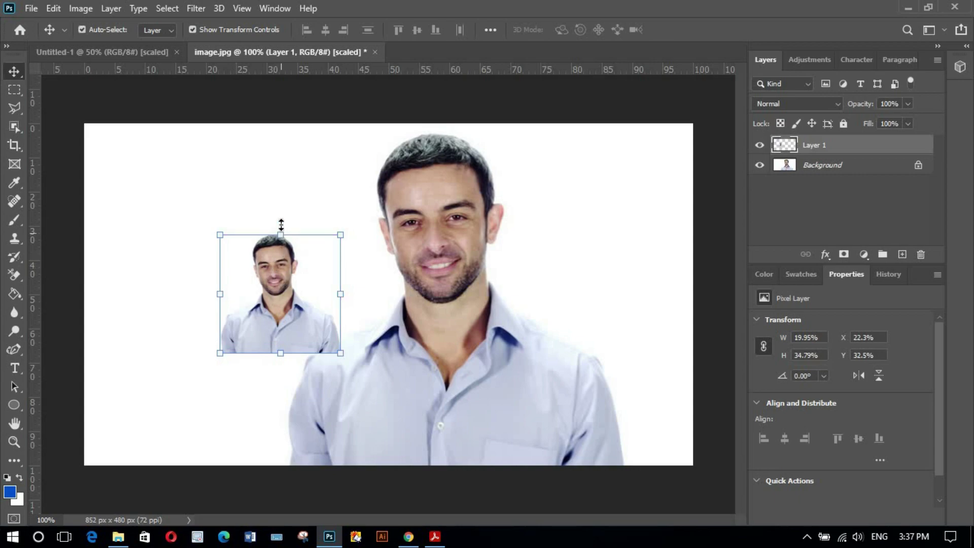
{"action": "mouse_move", "coordinate": [281, 224]}
{"action": "left_mouse_down"}
{"action": "mouse_move", "coordinate": [279, 210]}
{"action": "mouse_move", "coordinate": [282, 222]}
{"action": "left_mouse_up"}
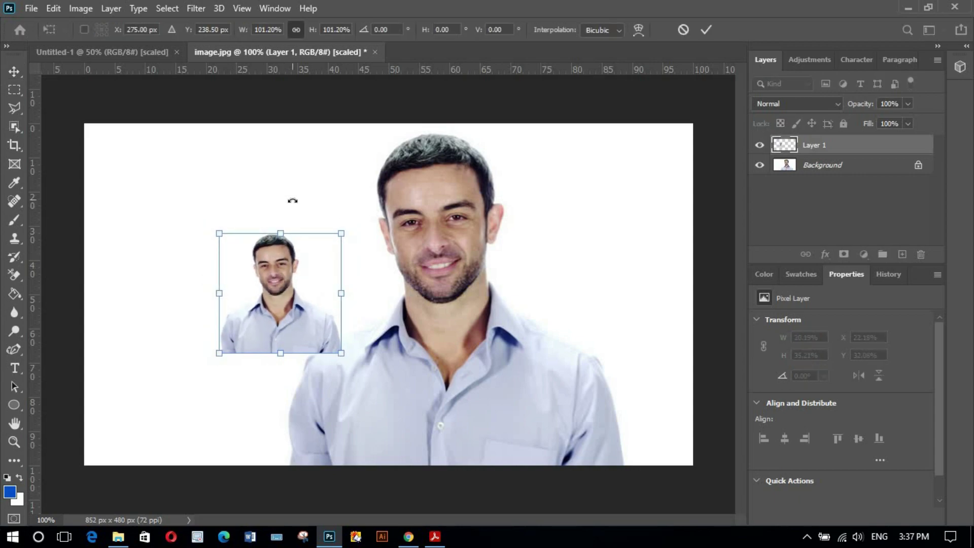
{"action": "left_click", "coordinate": [706, 30]}
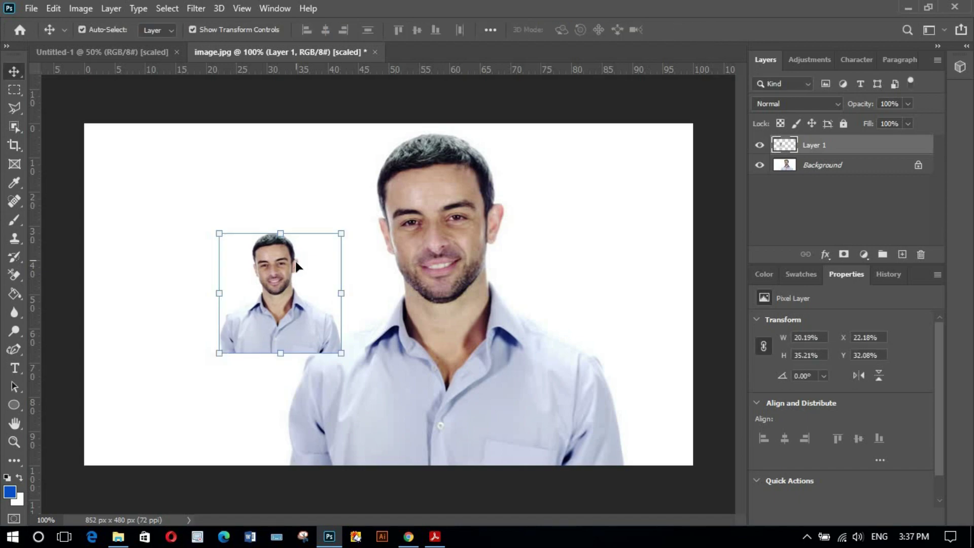
{"action": "key", "text": "ctrl"}
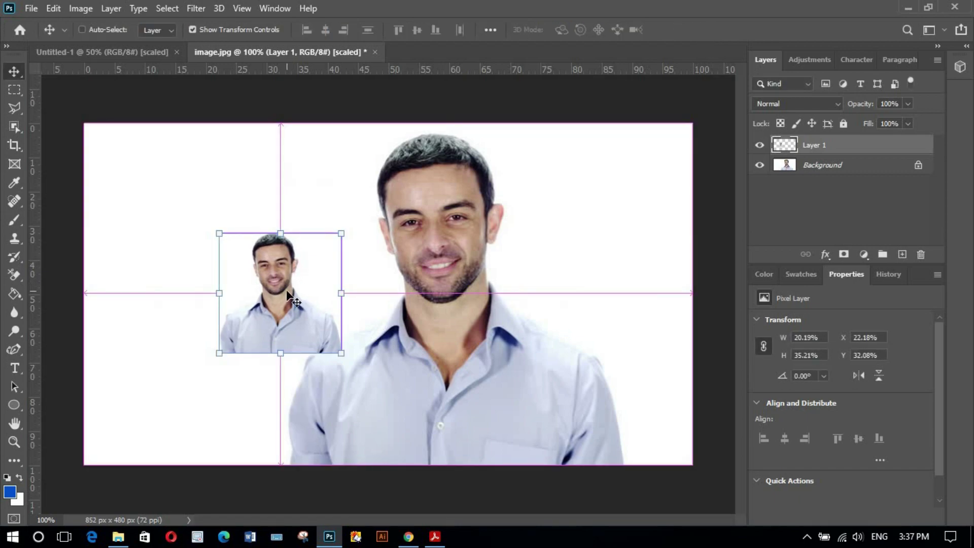
{"action": "left_click", "coordinate": [120, 44]}
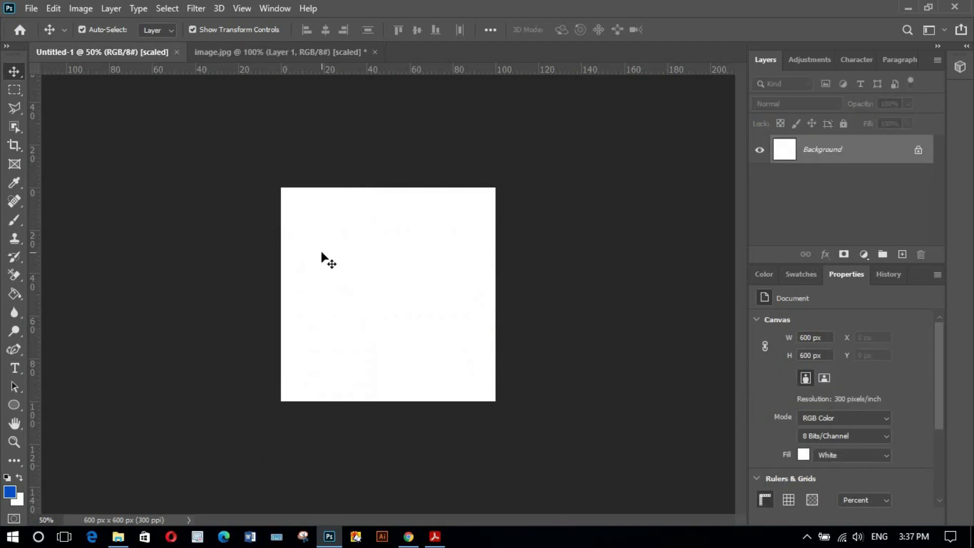
- Drop the man onto Untitled-1 and enlarge him to about 91% × 89.5%
{"action": "left_click_drag", "start_coordinate": [321, 259], "coordinate": [343, 278]}
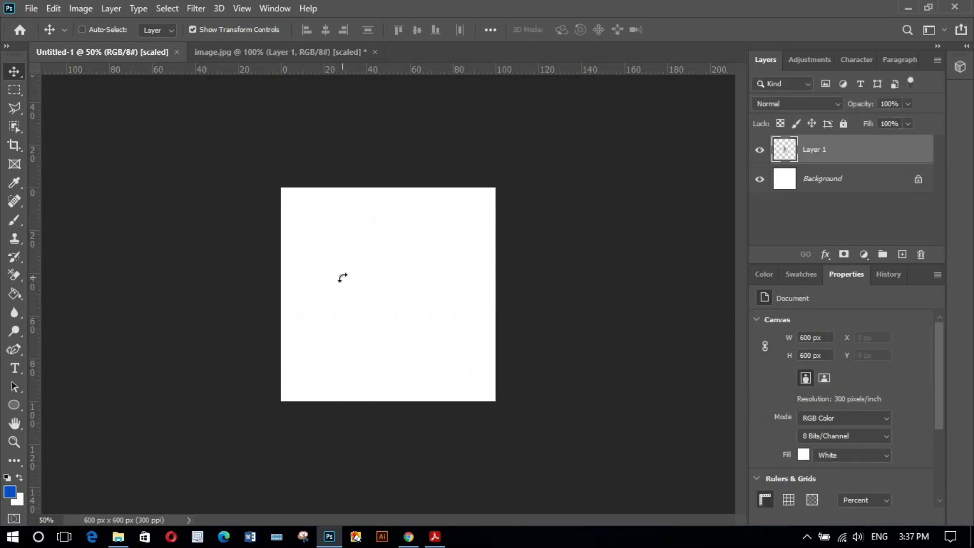
{"action": "key", "text": "ctrl+t"}
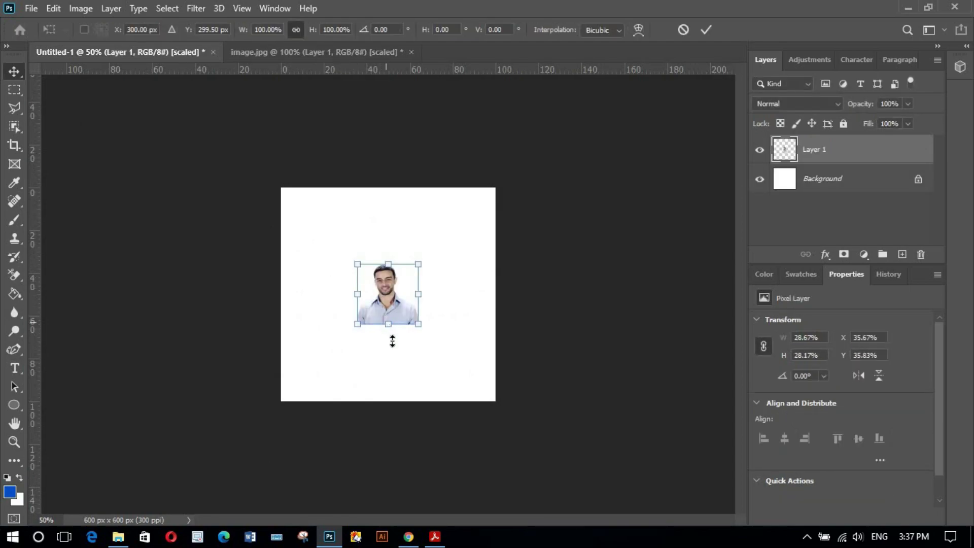
{"action": "left_click_drag", "start_coordinate": [392, 341], "coordinate": [386, 405]}
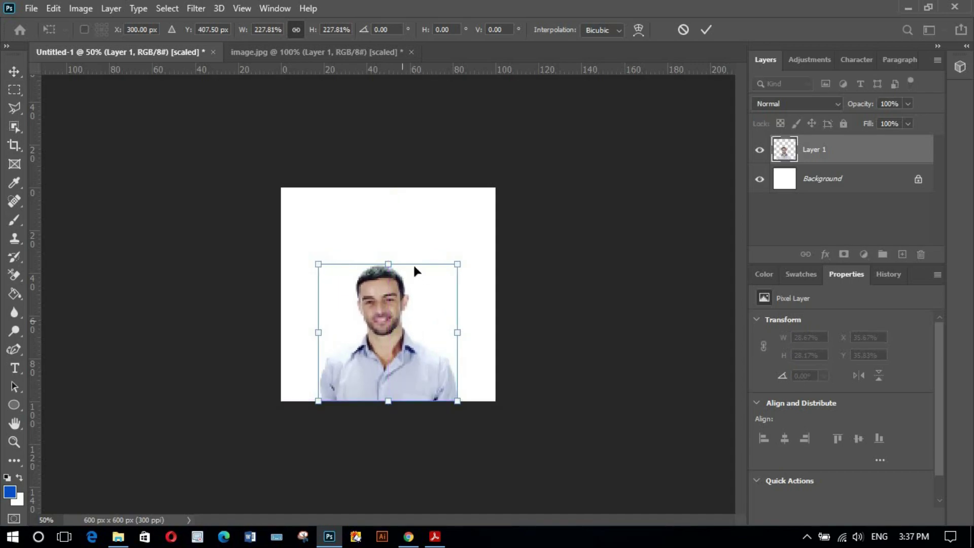
{"action": "left_click_drag", "start_coordinate": [388, 264], "coordinate": [393, 210]}
{"action": "left_click", "coordinate": [704, 31]}
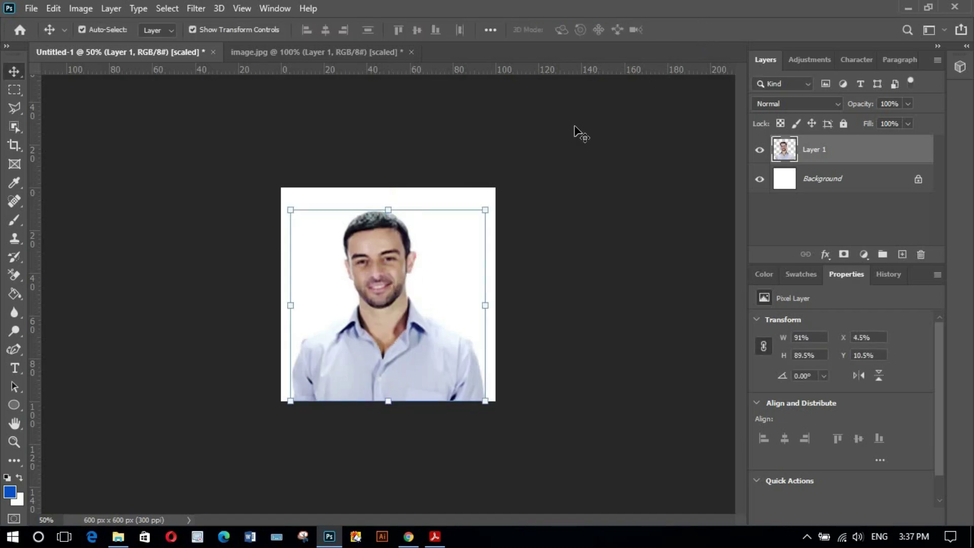
{"action": "left_click", "coordinate": [447, 201]}
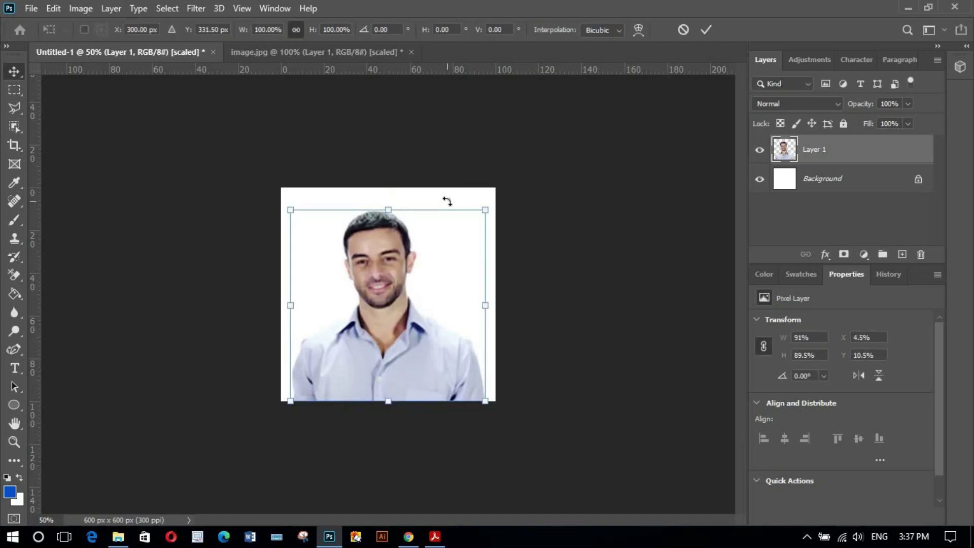
{"action": "left_click", "coordinate": [706, 29]}
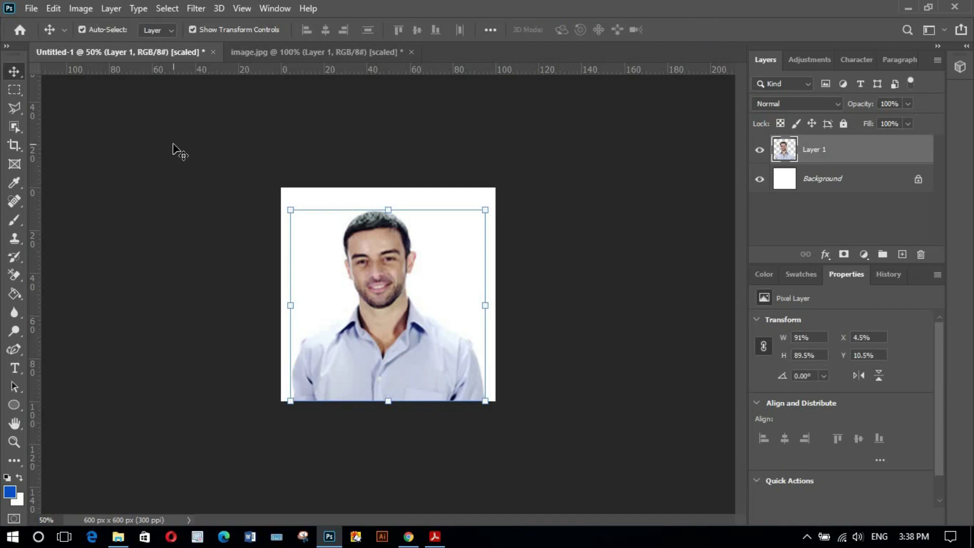
{"action": "left_click", "coordinate": [174, 148]}
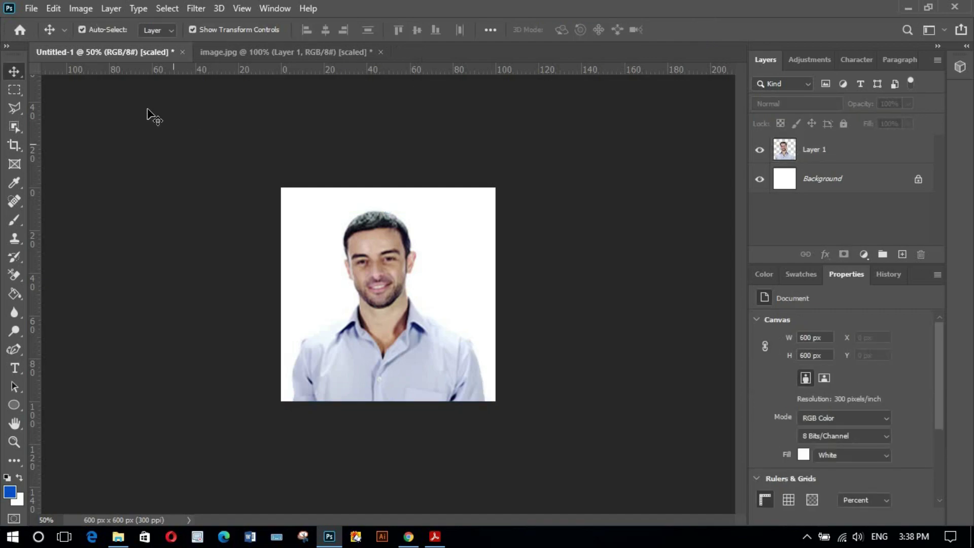
- Export the 600 × 600 portrait via Save for Web (Legacy) as JPEG Maximum, replacing Desktop Untitled-1.jpg
{"action": "left_click", "coordinate": [31, 8]}
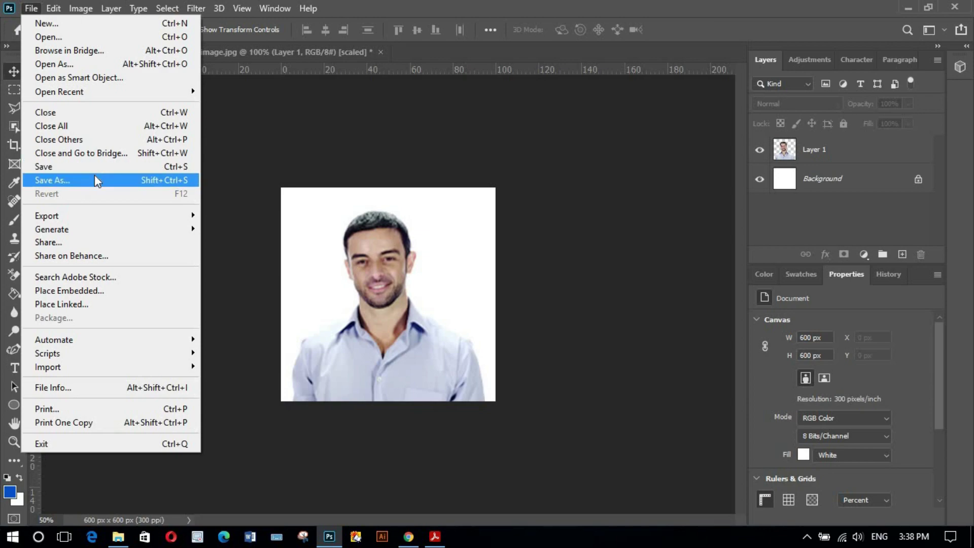
{"action": "mouse_move", "coordinate": [103, 212]}
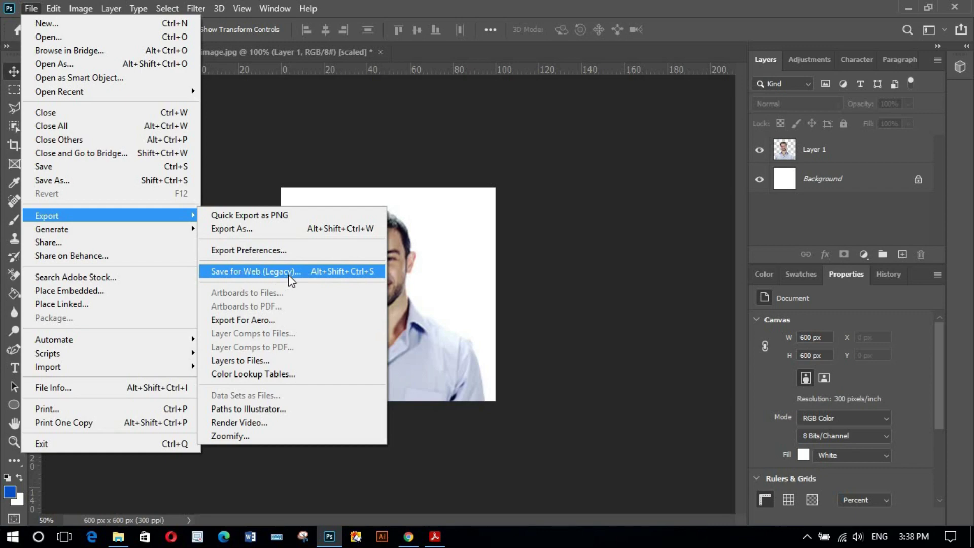
{"action": "left_click", "coordinate": [288, 275]}
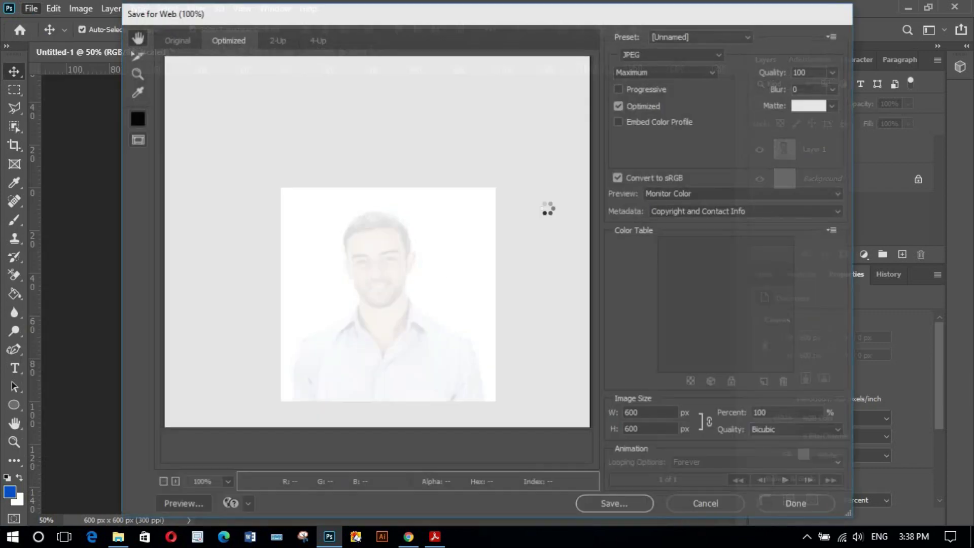
{"action": "left_click", "coordinate": [690, 53]}
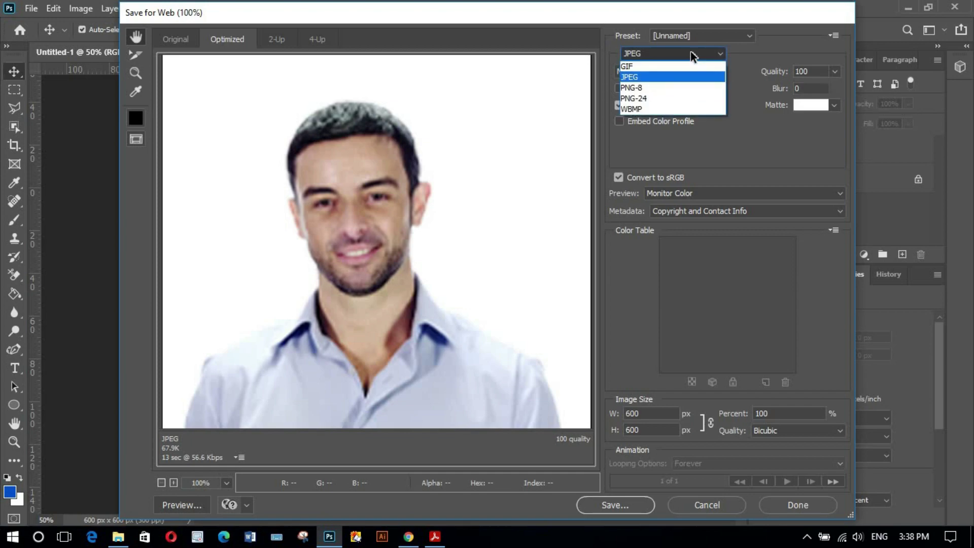
{"action": "left_click", "coordinate": [662, 55]}
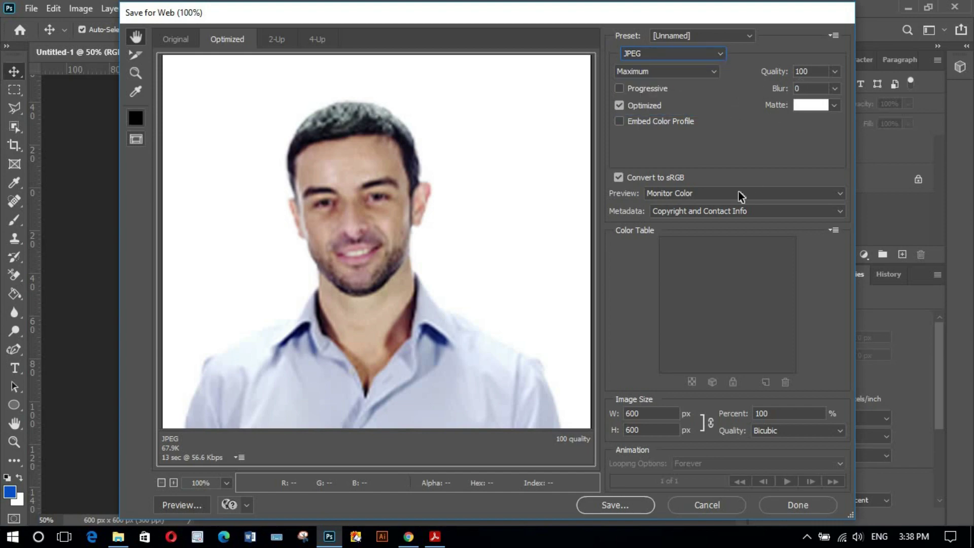
{"action": "left_click", "coordinate": [615, 505]}
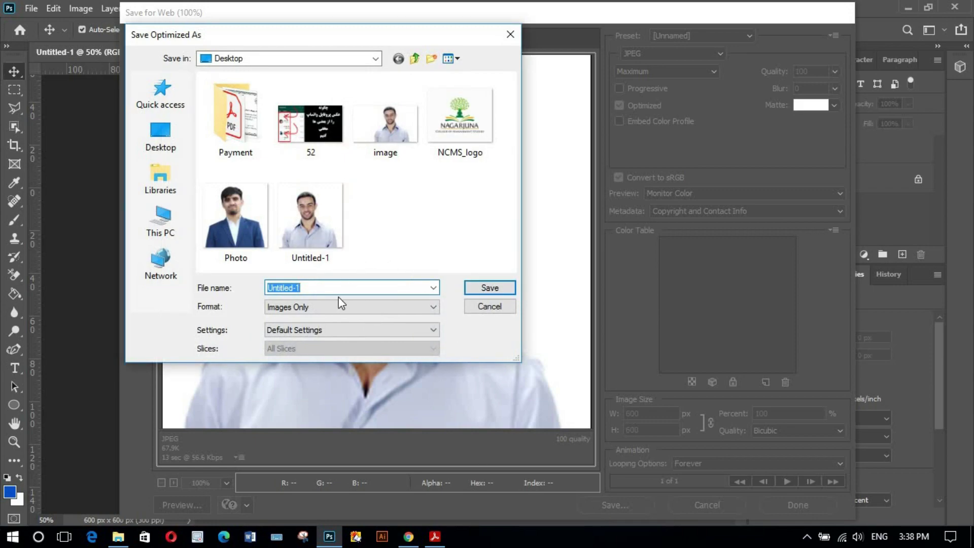
{"action": "left_click", "coordinate": [470, 287]}
{"action": "left_click", "coordinate": [603, 299]}
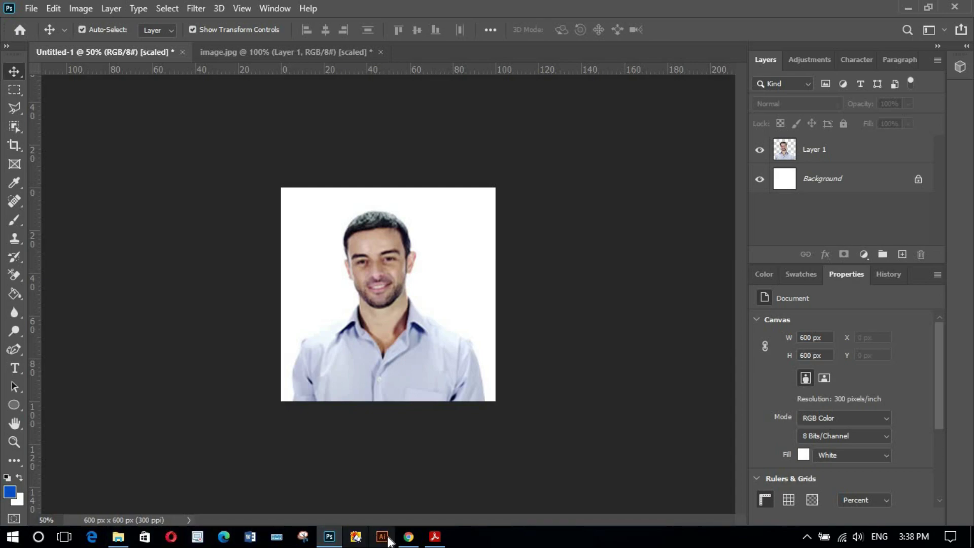
- On the Photo Examples page, view the Glasses and the Size and Position examples
{"action": "left_click", "coordinate": [408, 536]}
{"action": "left_click", "coordinate": [325, 3]}
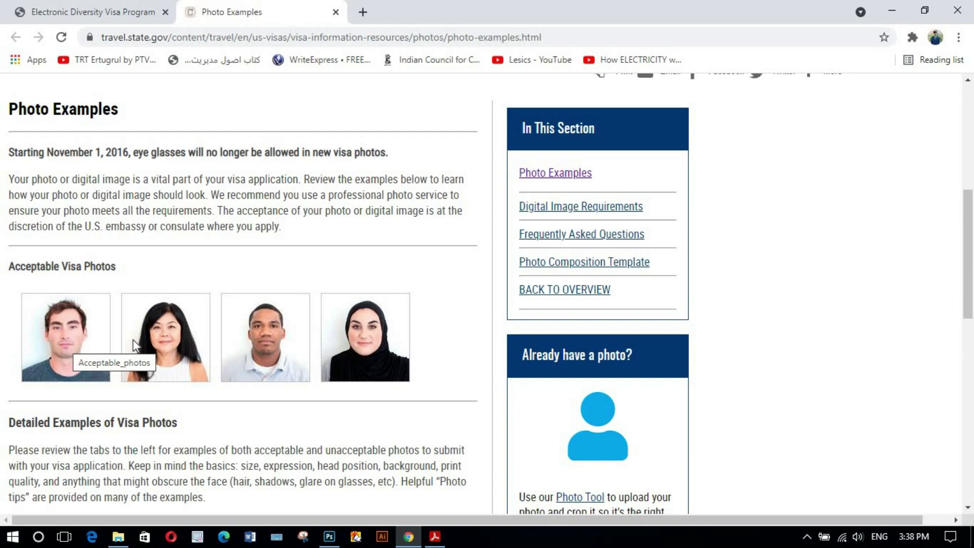
{"action": "scroll", "coordinate": [133, 339], "scroll_direction": "down", "scroll_amount": 5}
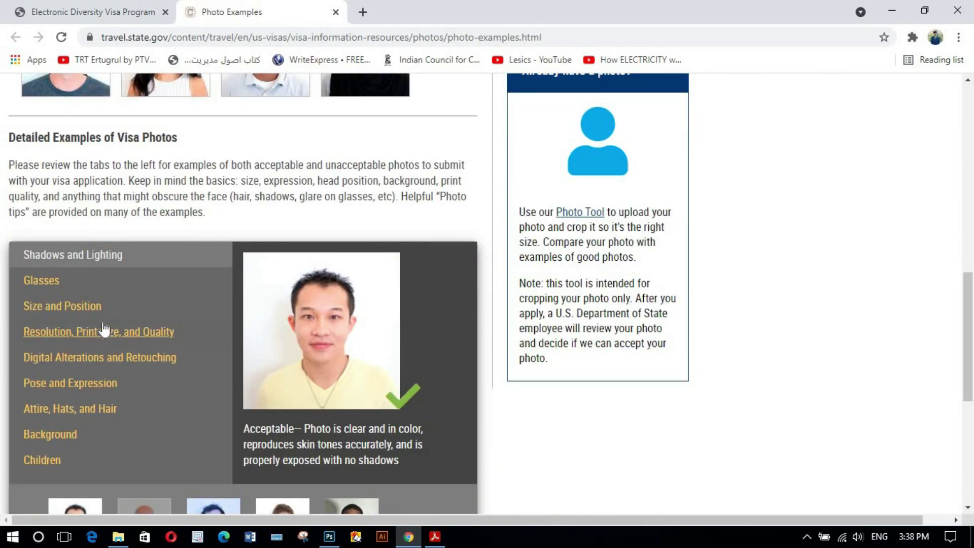
{"action": "scroll", "coordinate": [84, 304], "scroll_direction": "down", "scroll_amount": 1}
{"action": "left_click", "coordinate": [53, 212]}
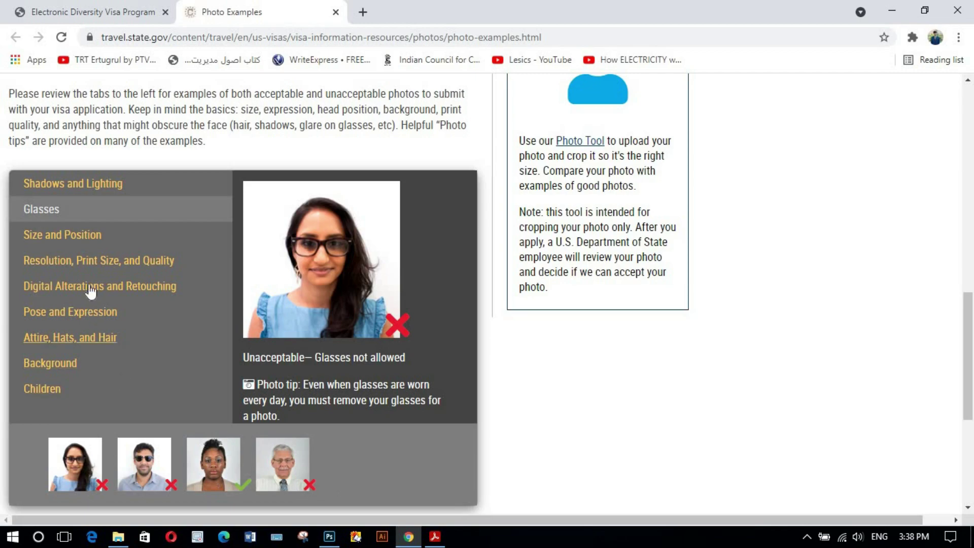
{"action": "left_click", "coordinate": [71, 243]}
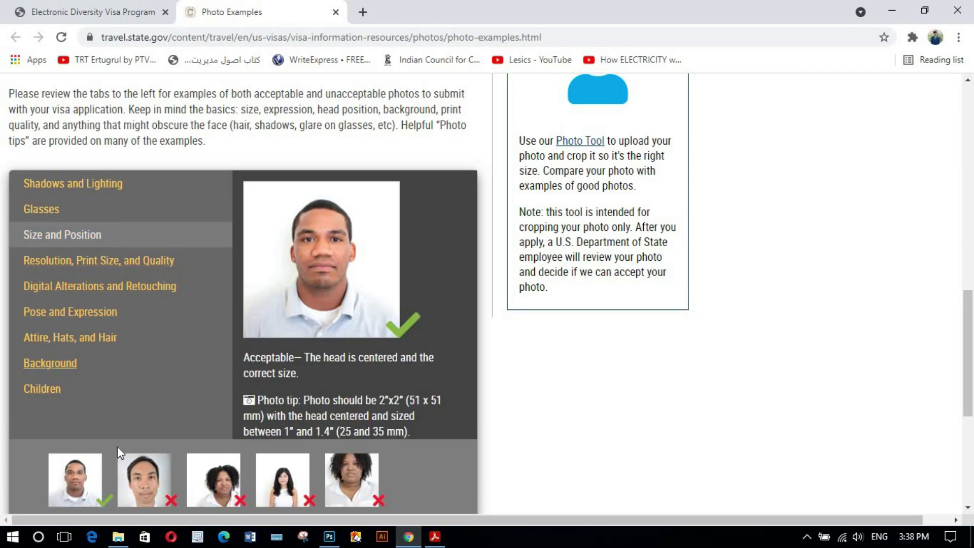
- Show the Resolution, Print Size, and Quality examples: blurred, grainy and wrong-size photos
{"action": "scroll", "coordinate": [256, 480], "scroll_direction": "down", "scroll_amount": 1}
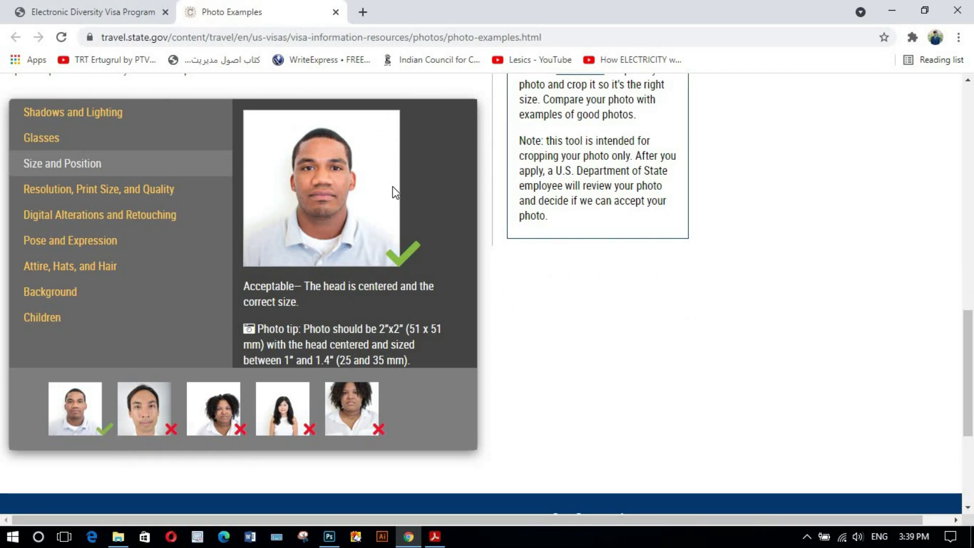
{"action": "left_click", "coordinate": [87, 191]}
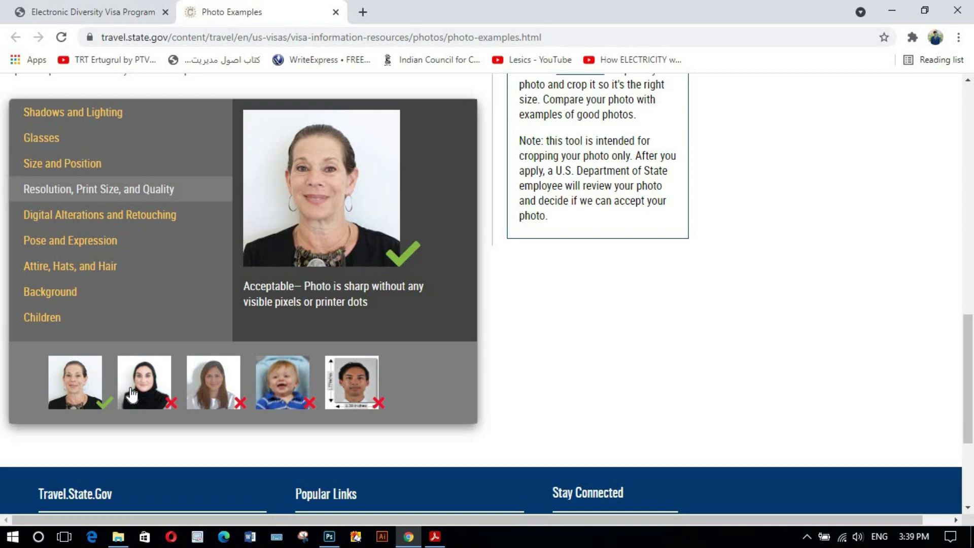
{"action": "left_click", "coordinate": [146, 397]}
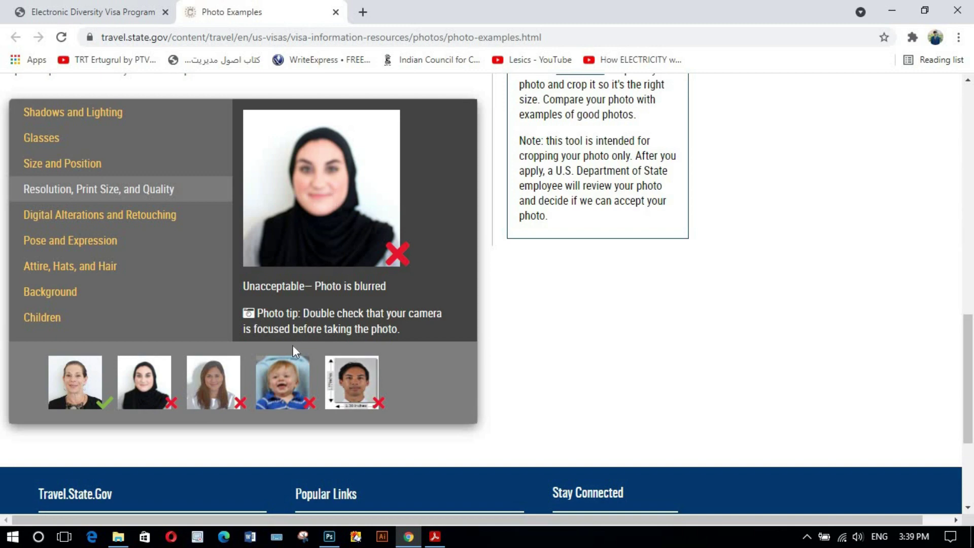
{"action": "left_click", "coordinate": [223, 387]}
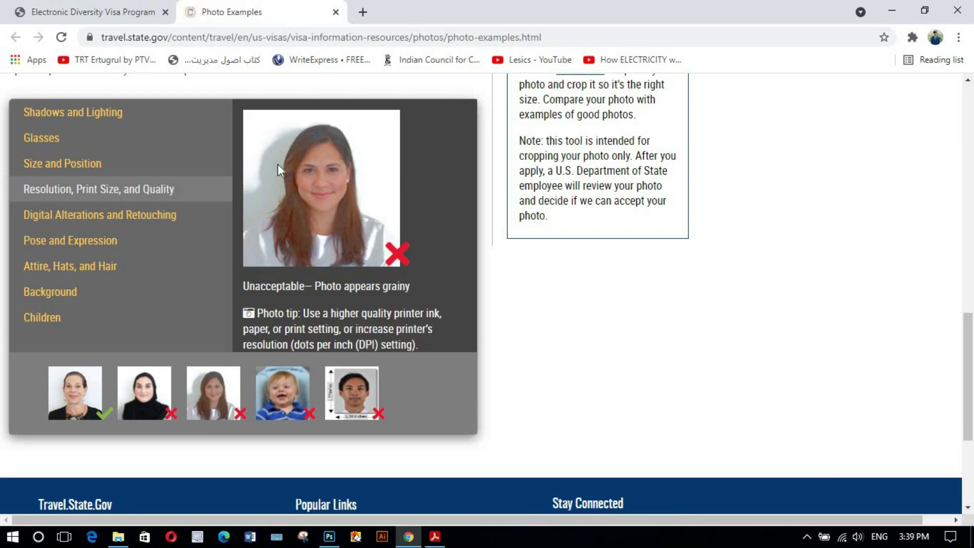
{"action": "left_click", "coordinate": [331, 385]}
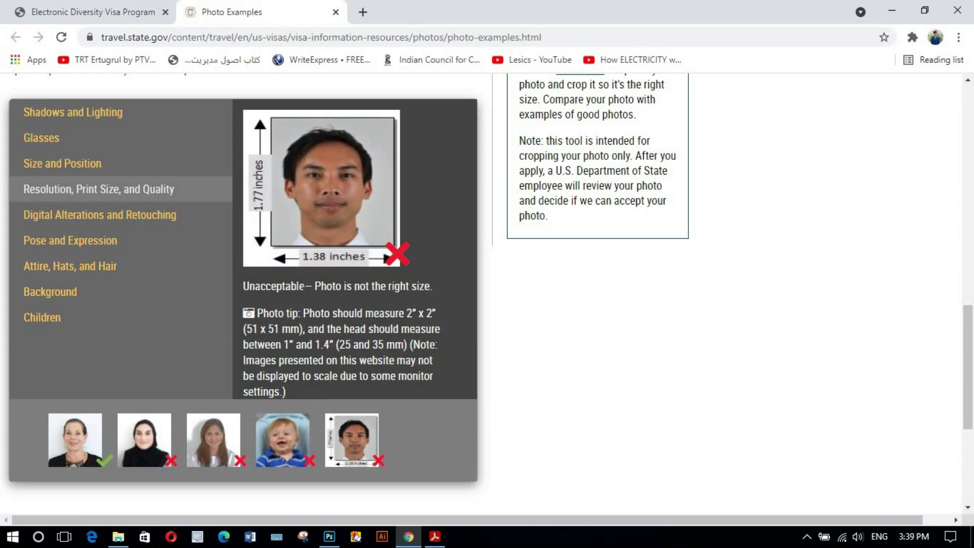
- Browse the Digital Alterations, Pose and Expression, Attire/Hats/Hair, and Background photo examples
{"action": "left_click", "coordinate": [77, 222]}
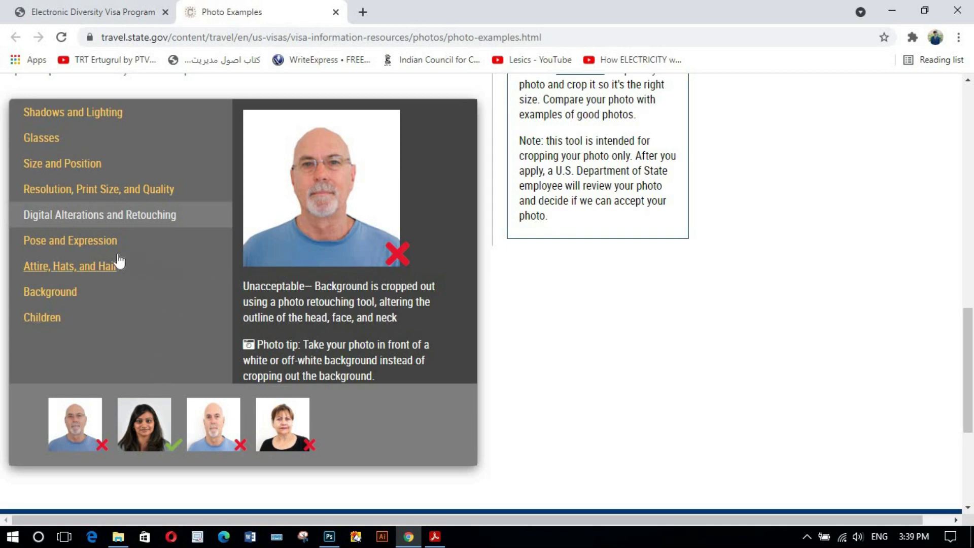
{"action": "left_click", "coordinate": [96, 242]}
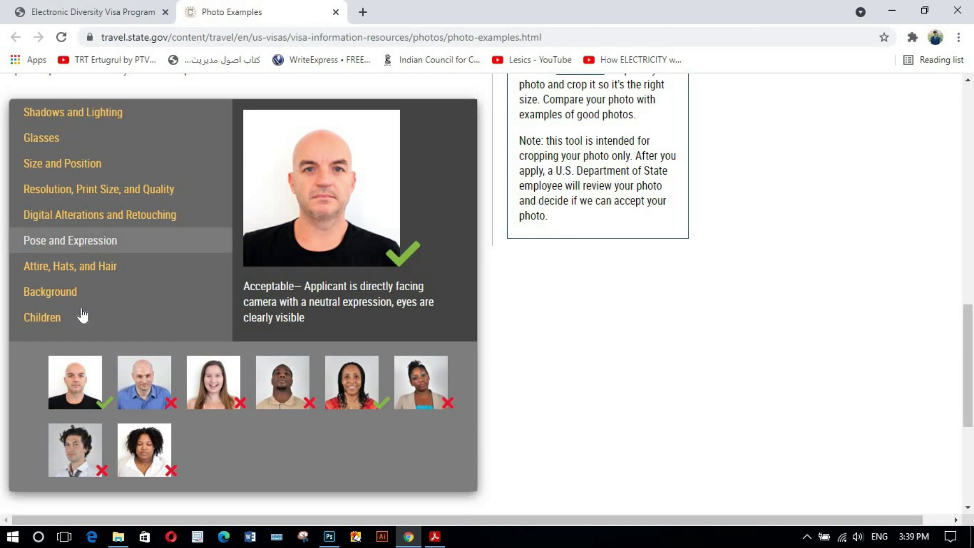
{"action": "left_click", "coordinate": [92, 277]}
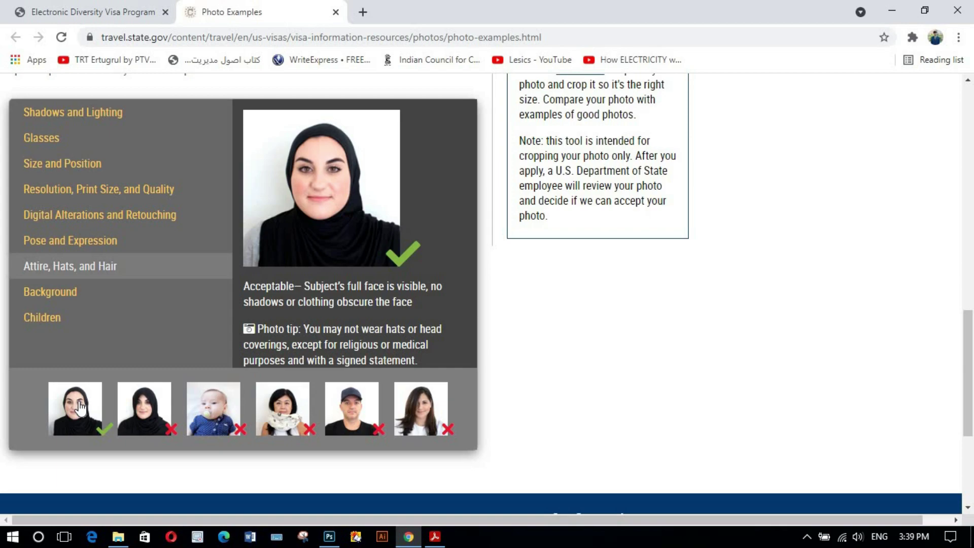
{"action": "left_click", "coordinate": [135, 410]}
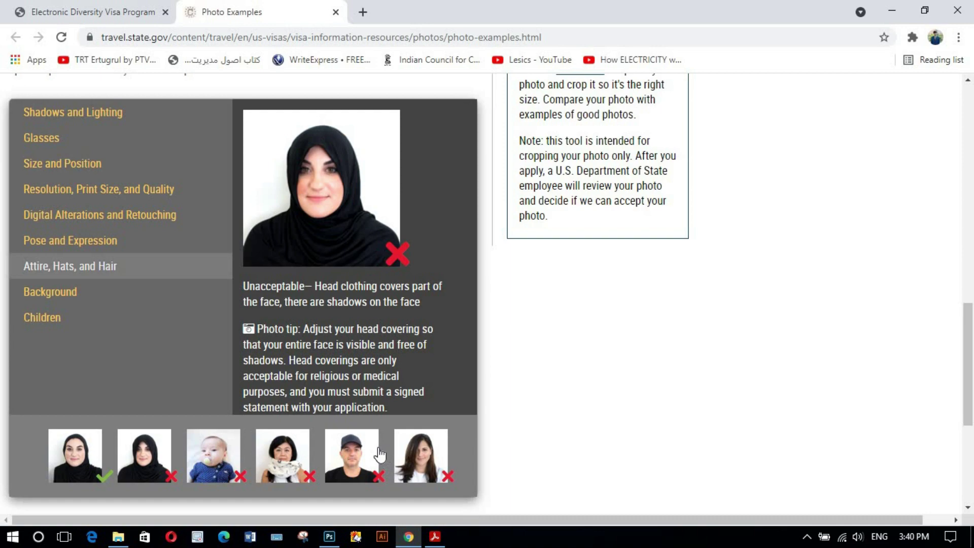
{"action": "left_click", "coordinate": [74, 296]}
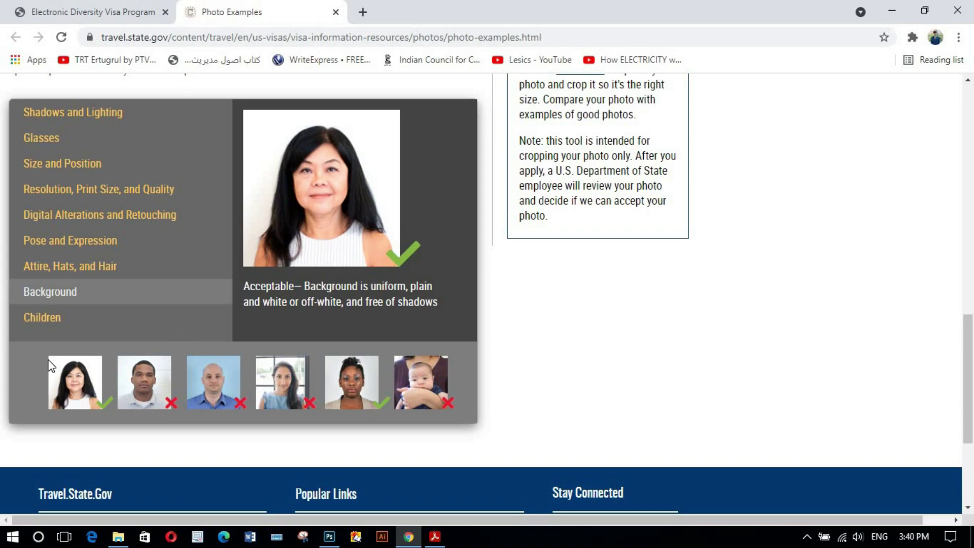
- On the application form, choose Untitled-1.jpg as the new entrant photo
{"action": "left_click", "coordinate": [84, 12]}
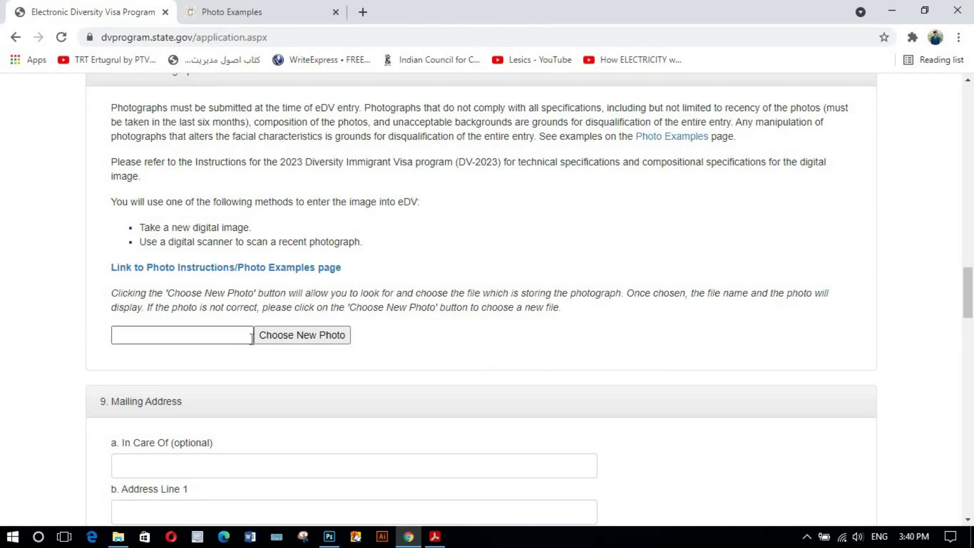
{"action": "left_click", "coordinate": [286, 337]}
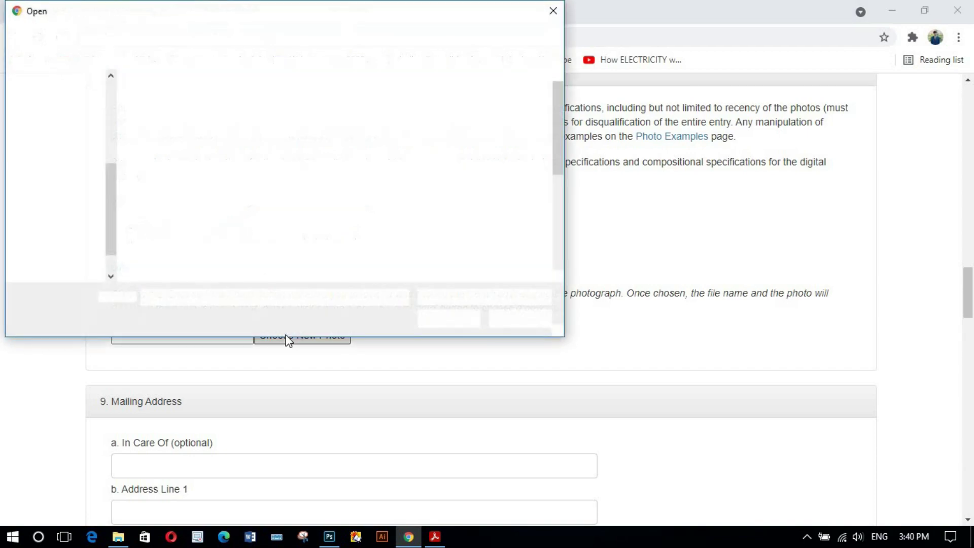
{"action": "scroll", "coordinate": [423, 191], "scroll_direction": "down", "scroll_amount": 2}
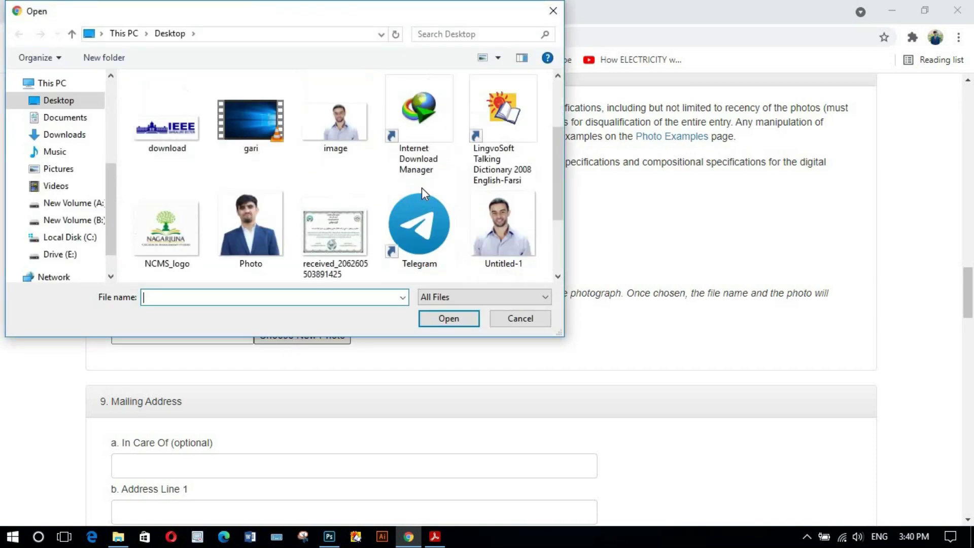
{"action": "left_click", "coordinate": [480, 238]}
{"action": "left_click", "coordinate": [443, 317]}
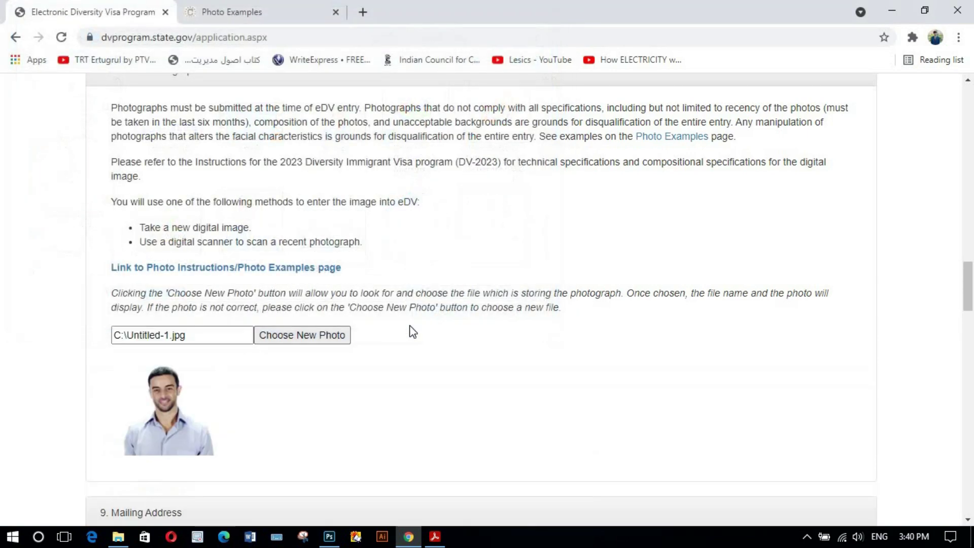
{"action": "scroll", "coordinate": [280, 382], "scroll_direction": "down", "scroll_amount": 3}
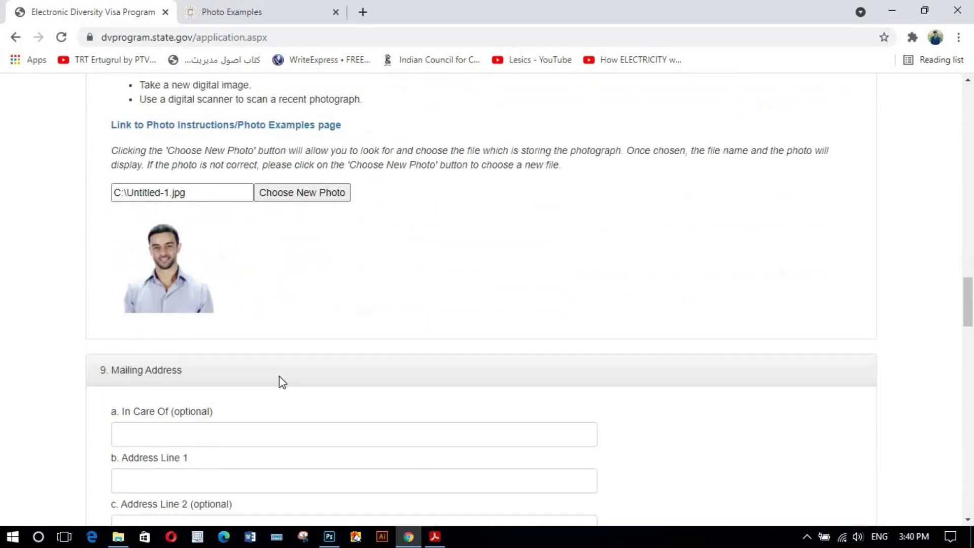
{"action": "scroll", "coordinate": [279, 376], "scroll_direction": "down", "scroll_amount": 1}
{"action": "scroll", "coordinate": [265, 372], "scroll_direction": "down", "scroll_amount": 1}
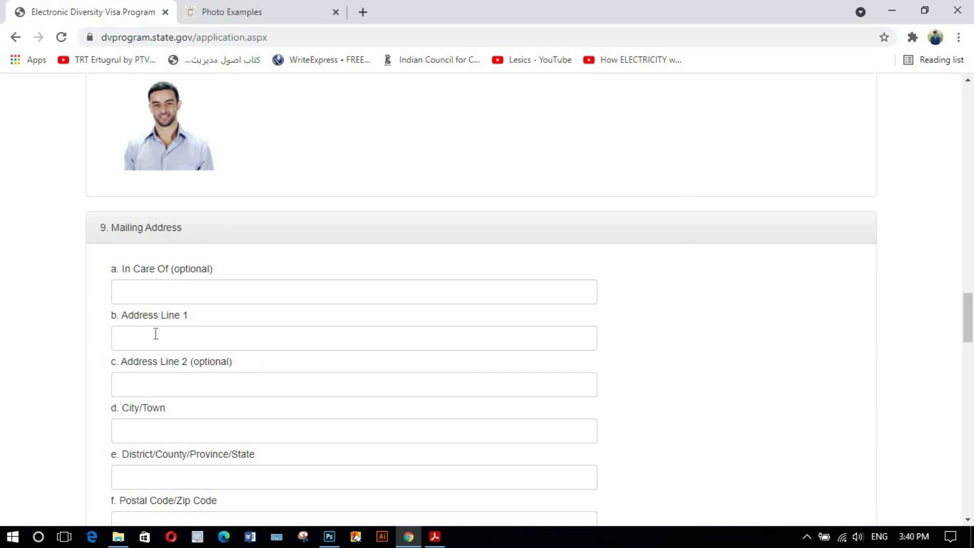
{"action": "left_click", "coordinate": [192, 292]}
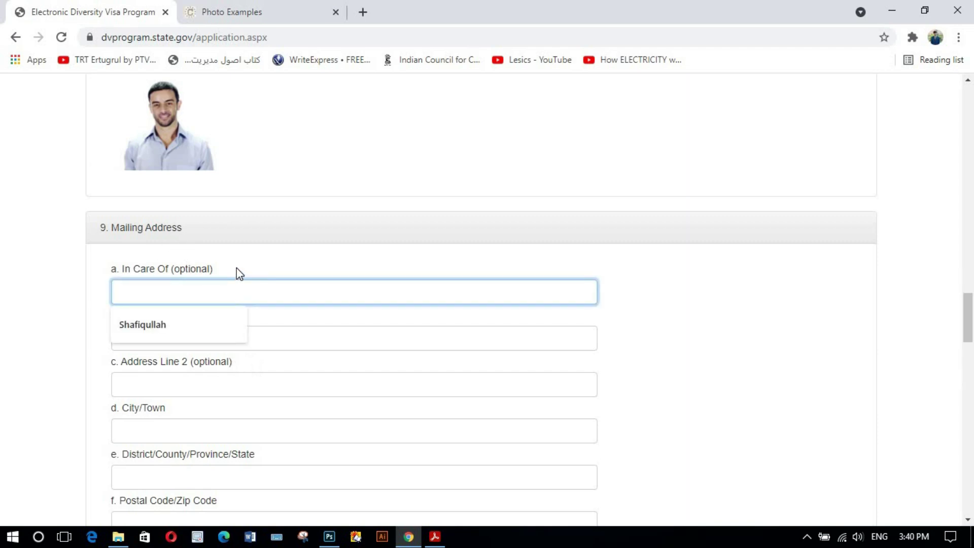
{"action": "left_click", "coordinate": [167, 289]}
{"action": "left_click", "coordinate": [102, 293]}
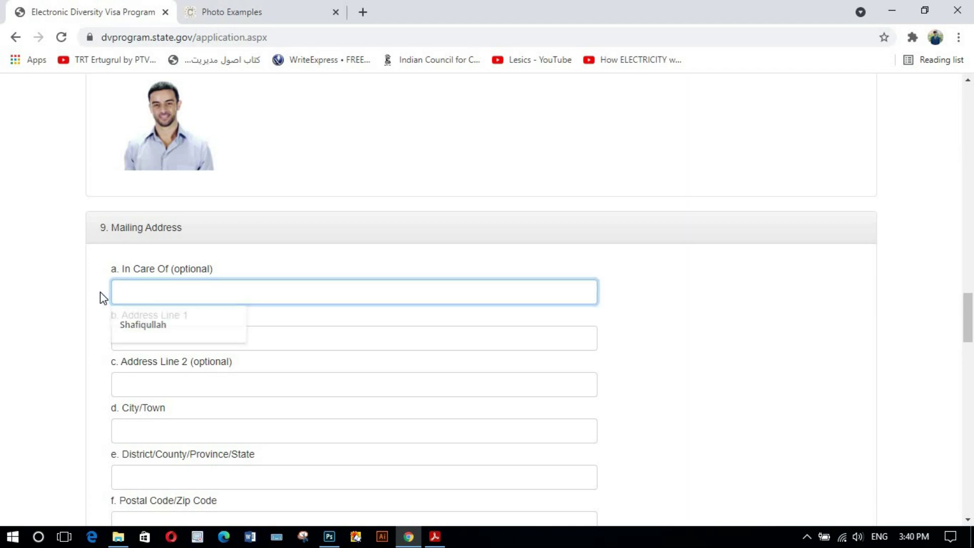
{"action": "scroll", "coordinate": [213, 293], "scroll_direction": "down", "scroll_amount": 1}
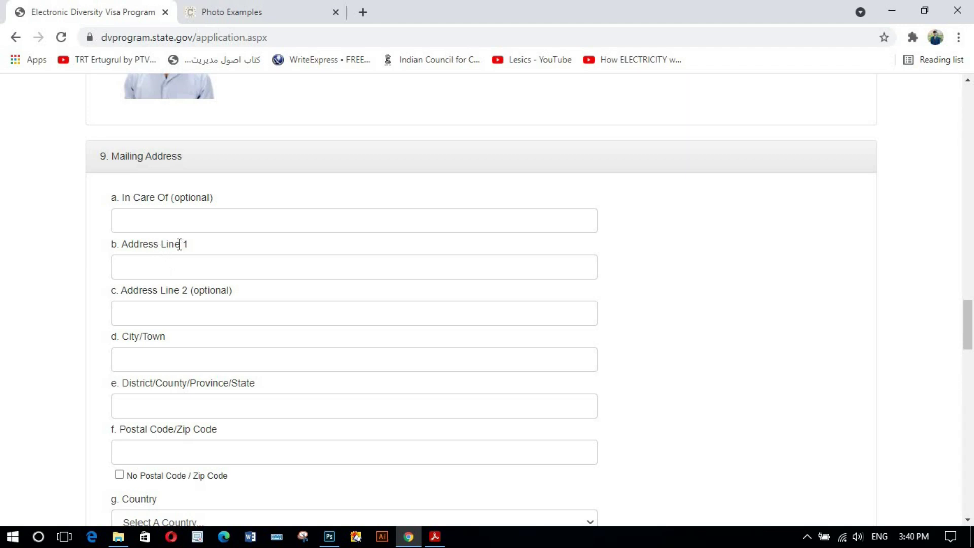
{"action": "left_click", "coordinate": [168, 266]}
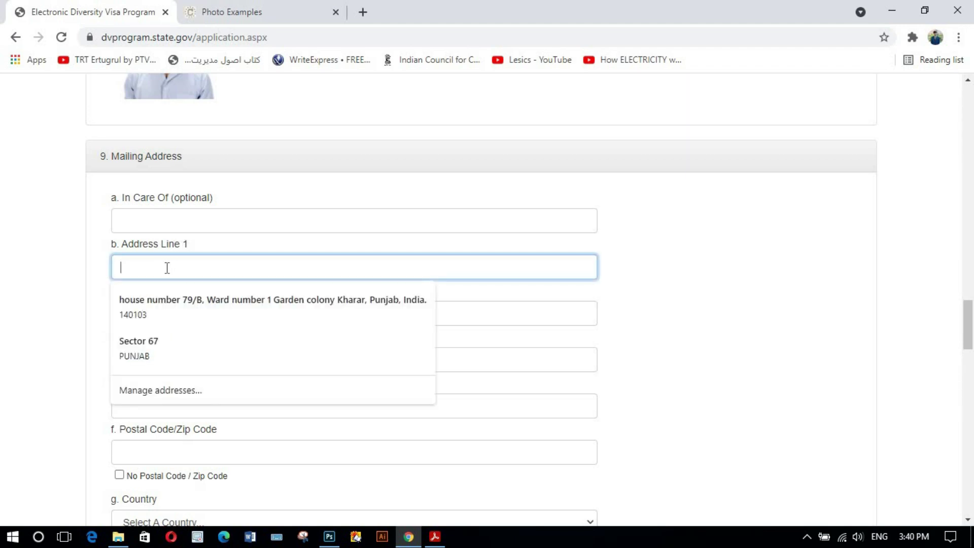
{"action": "left_click", "coordinate": [101, 270]}
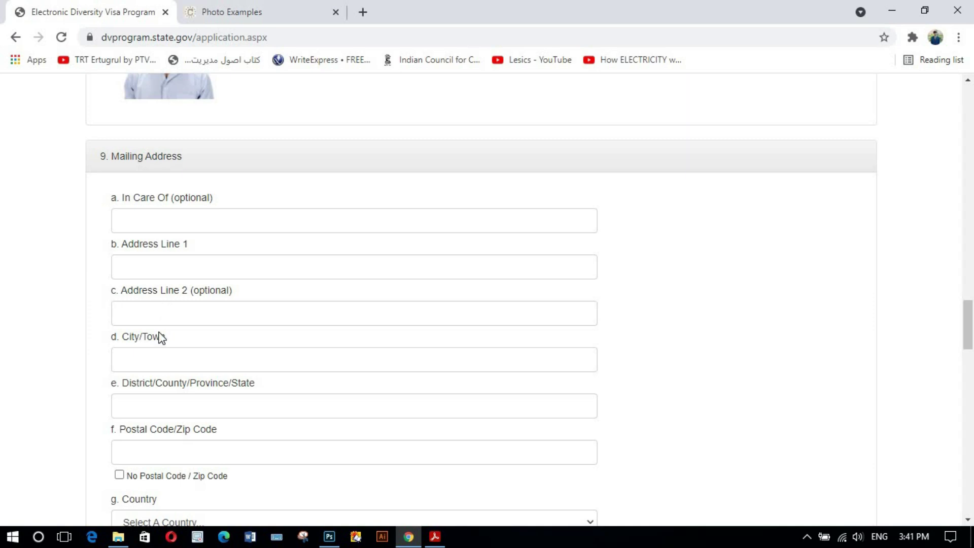
{"action": "scroll", "coordinate": [172, 335], "scroll_direction": "down", "scroll_amount": 1}
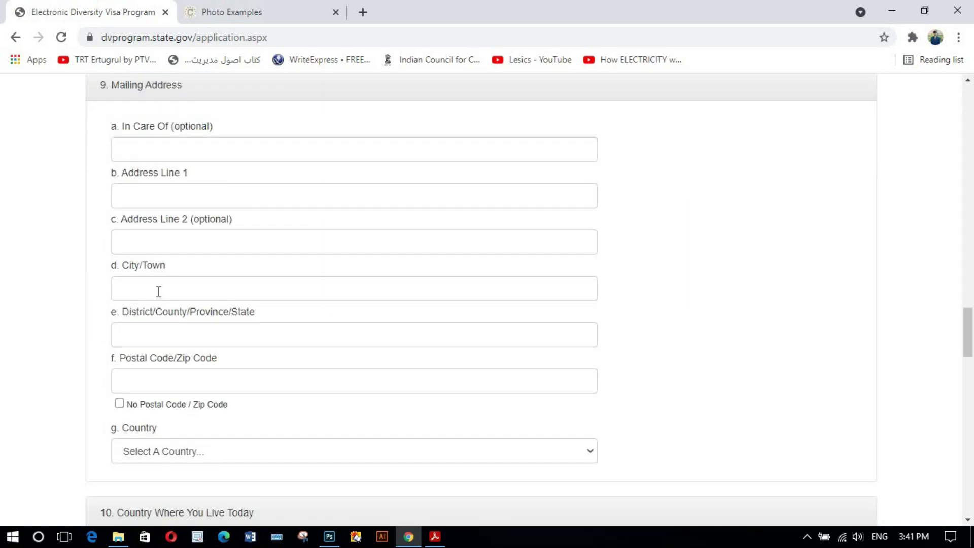
{"action": "left_click", "coordinate": [158, 291]}
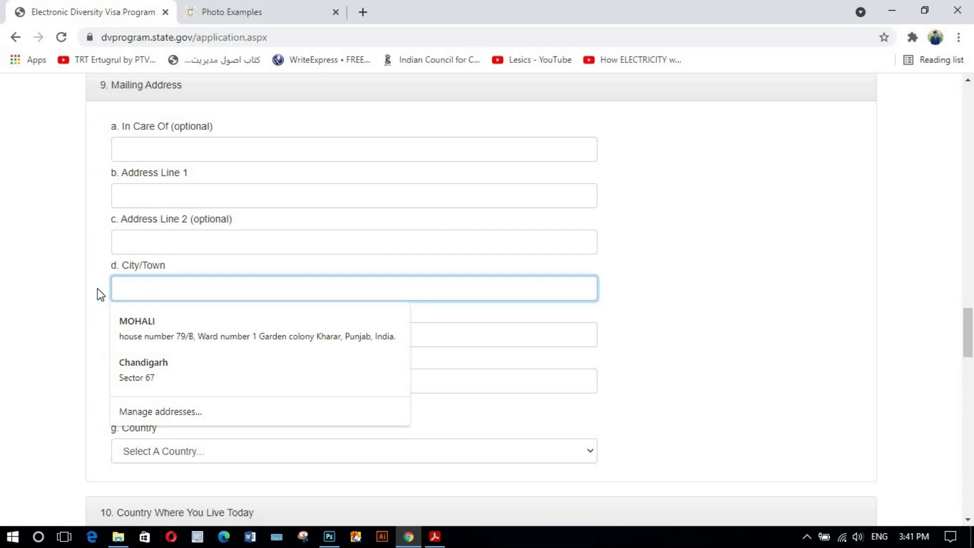
{"action": "left_click", "coordinate": [98, 292]}
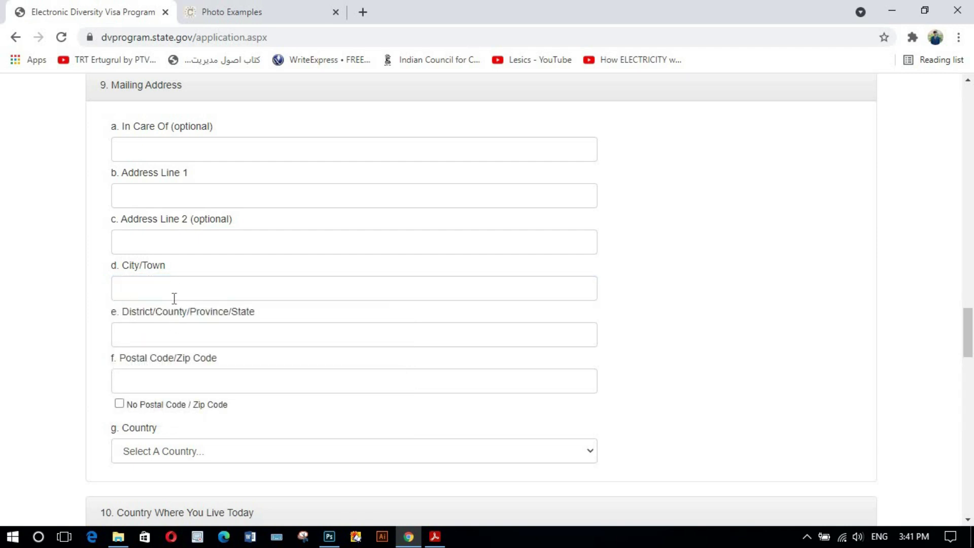
{"action": "scroll", "coordinate": [175, 300], "scroll_direction": "down", "scroll_amount": 1}
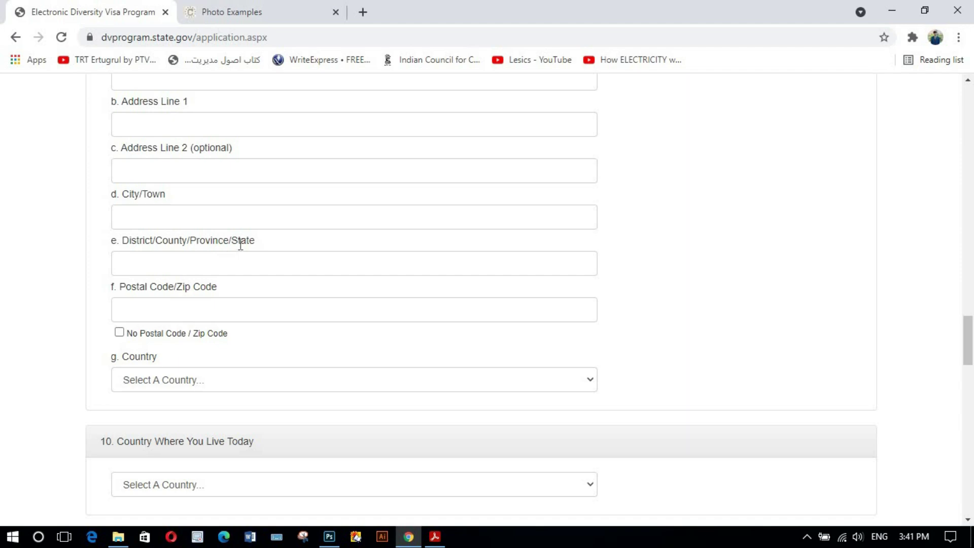
{"action": "left_click", "coordinate": [173, 264]}
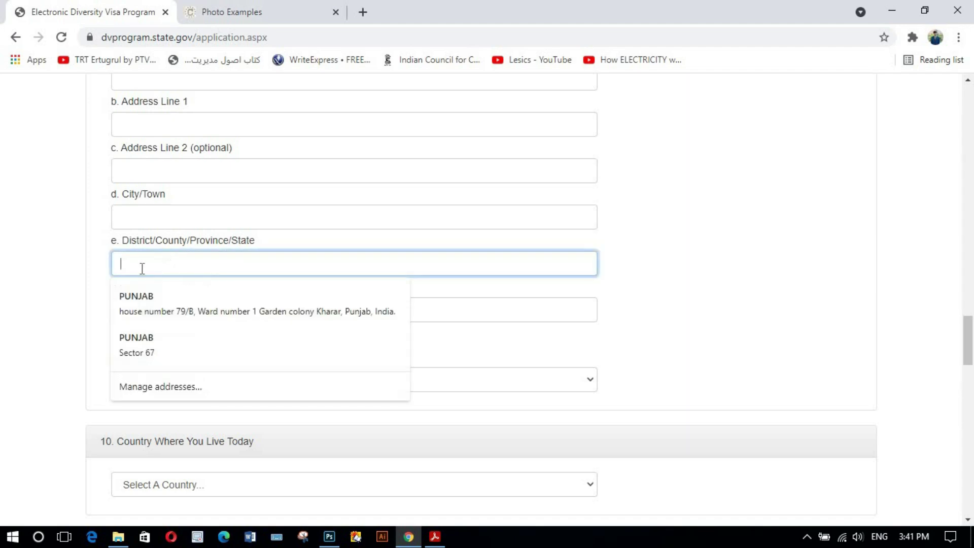
{"action": "left_click", "coordinate": [101, 267]}
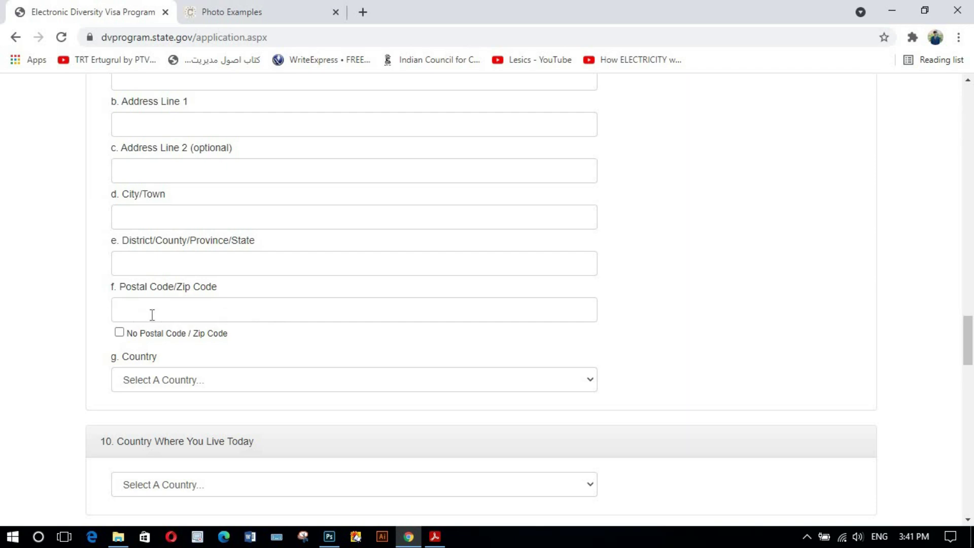
- Pick Afghanistan as the mailing address country, leaving Country Where You Live Today unchosen
{"action": "scroll", "coordinate": [219, 353], "scroll_direction": "down", "scroll_amount": 1}
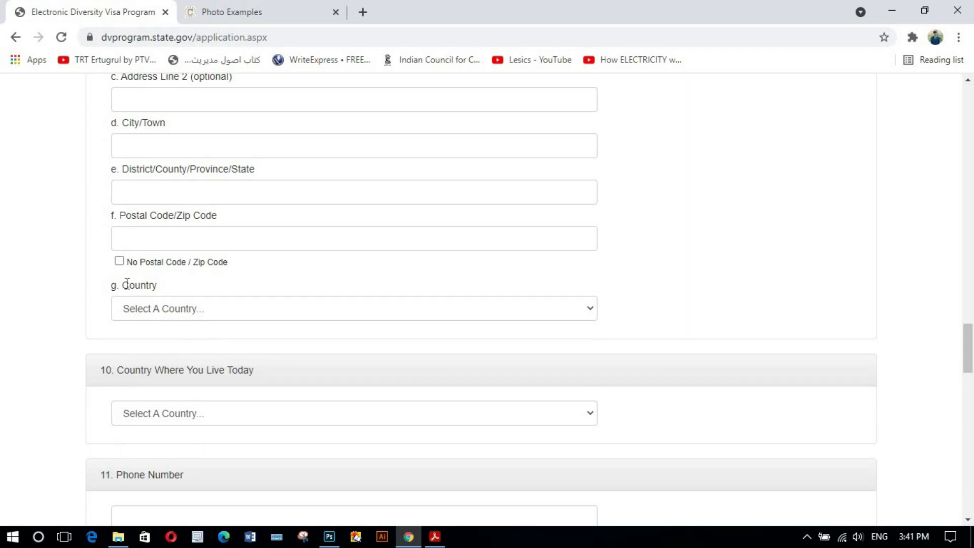
{"action": "left_click", "coordinate": [219, 308]}
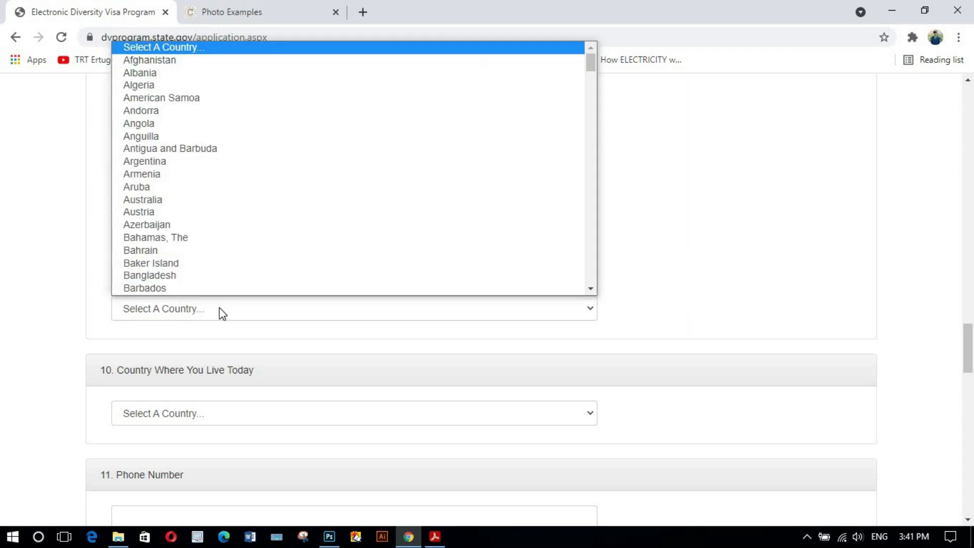
{"action": "left_click", "coordinate": [218, 60]}
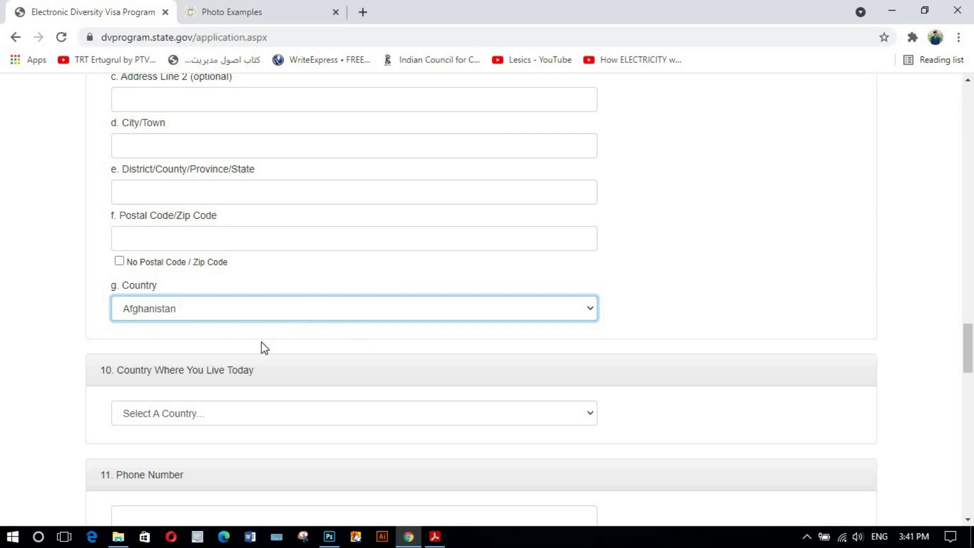
{"action": "scroll", "coordinate": [261, 333], "scroll_direction": "down", "scroll_amount": 1}
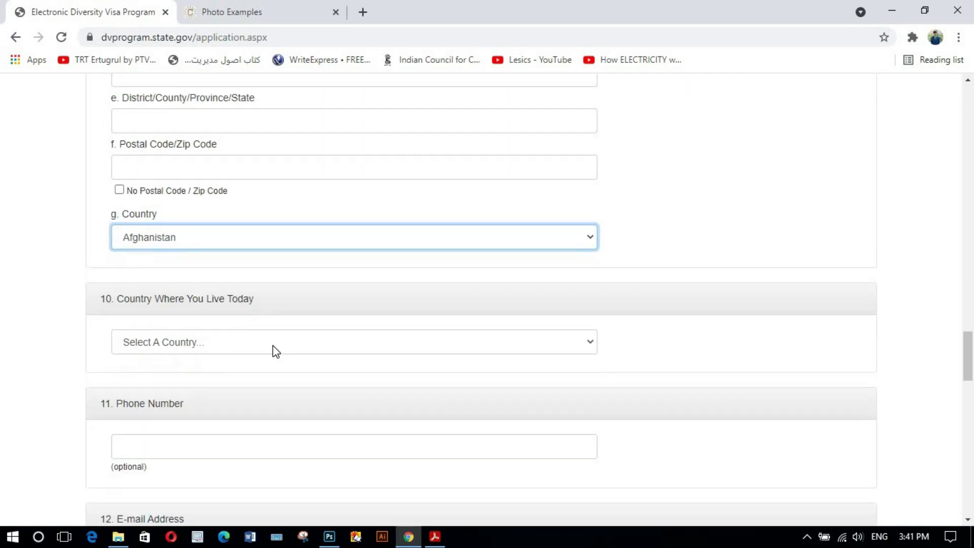
{"action": "scroll", "coordinate": [272, 348], "scroll_direction": "down", "scroll_amount": 1}
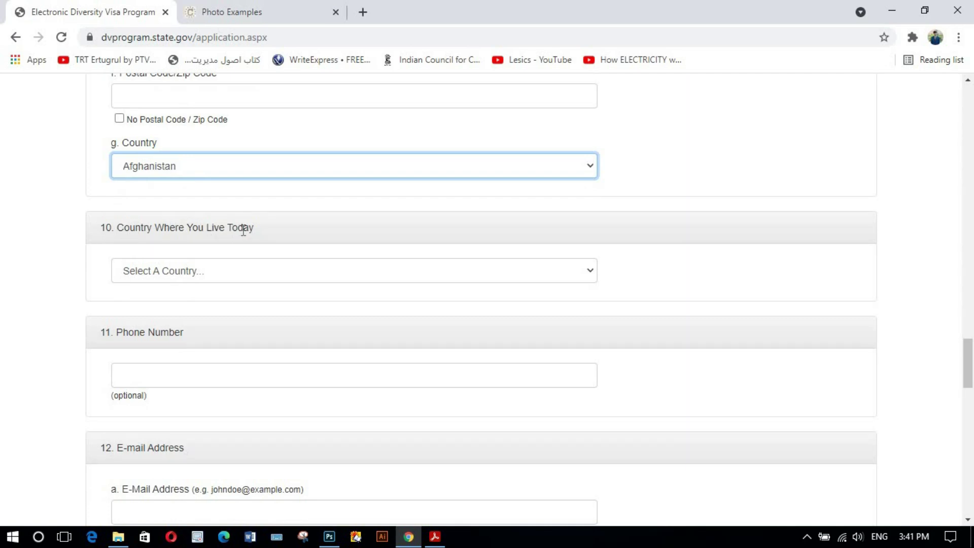
{"action": "left_click", "coordinate": [234, 273]}
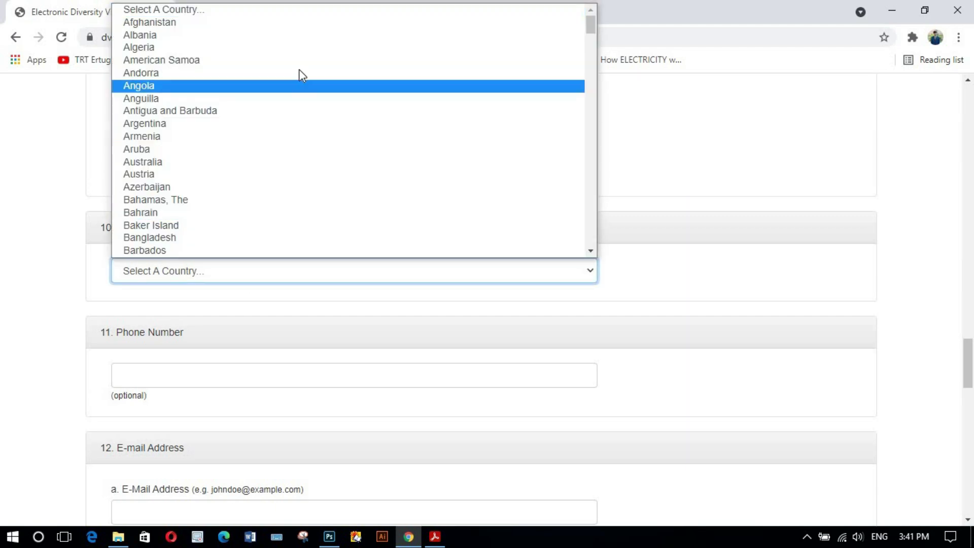
{"action": "left_click", "coordinate": [96, 269]}
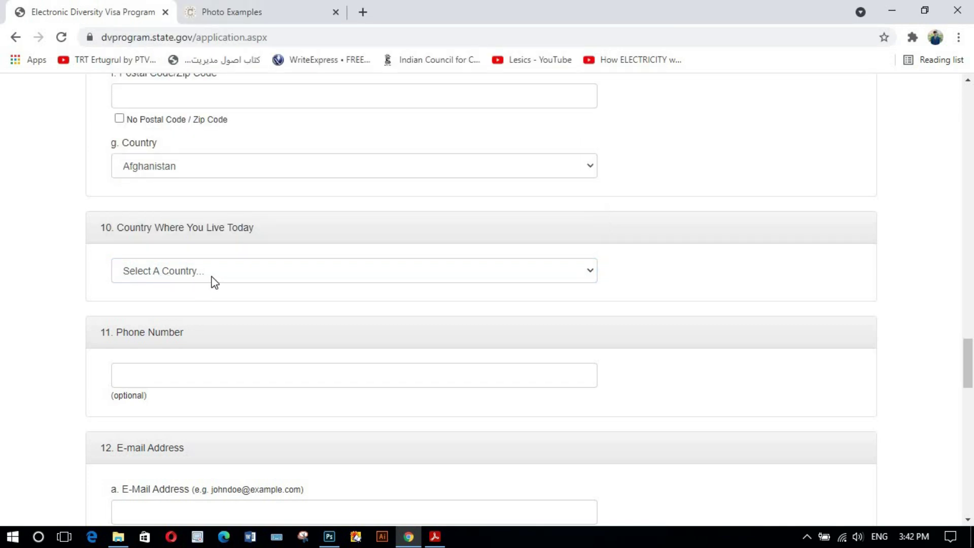
{"action": "scroll", "coordinate": [188, 282], "scroll_direction": "down", "scroll_amount": 1}
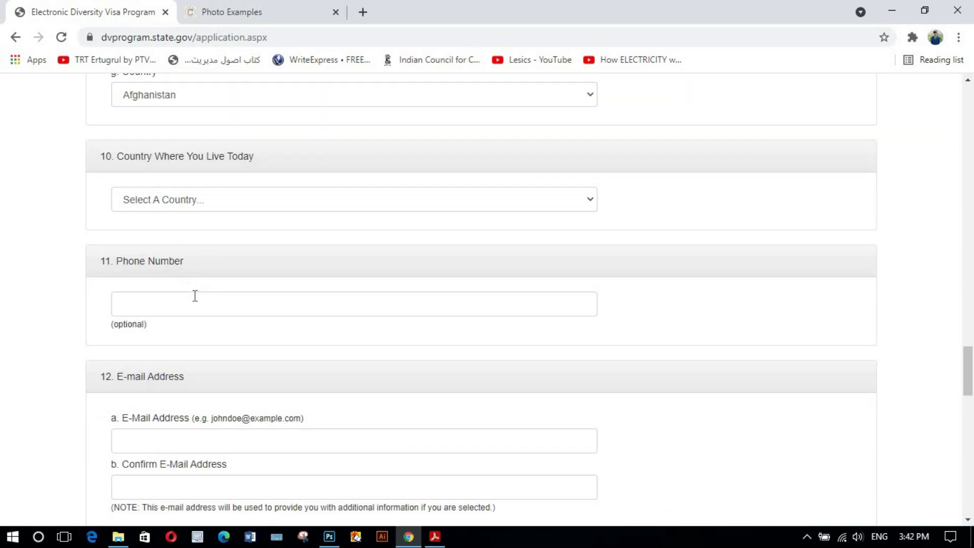
{"action": "left_click", "coordinate": [191, 296]}
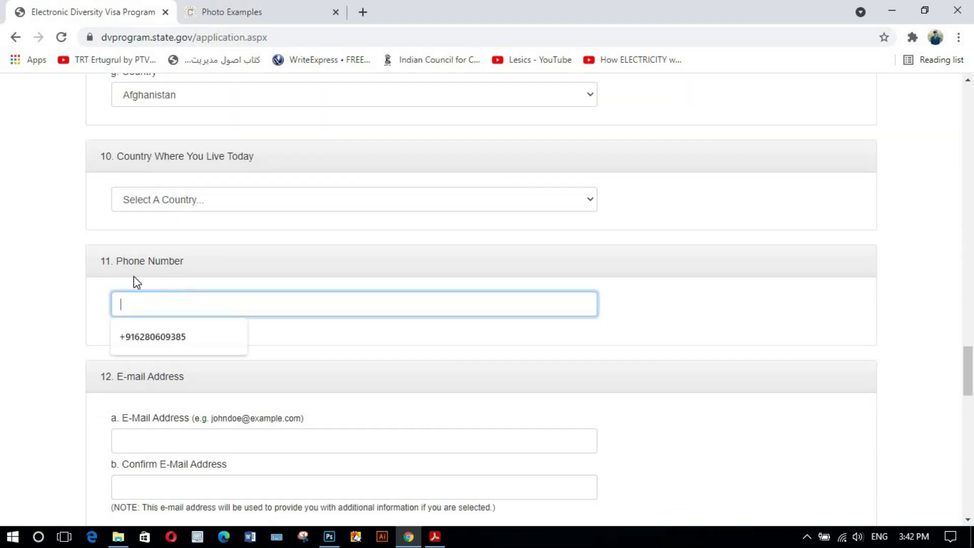
{"action": "left_click", "coordinate": [102, 284]}
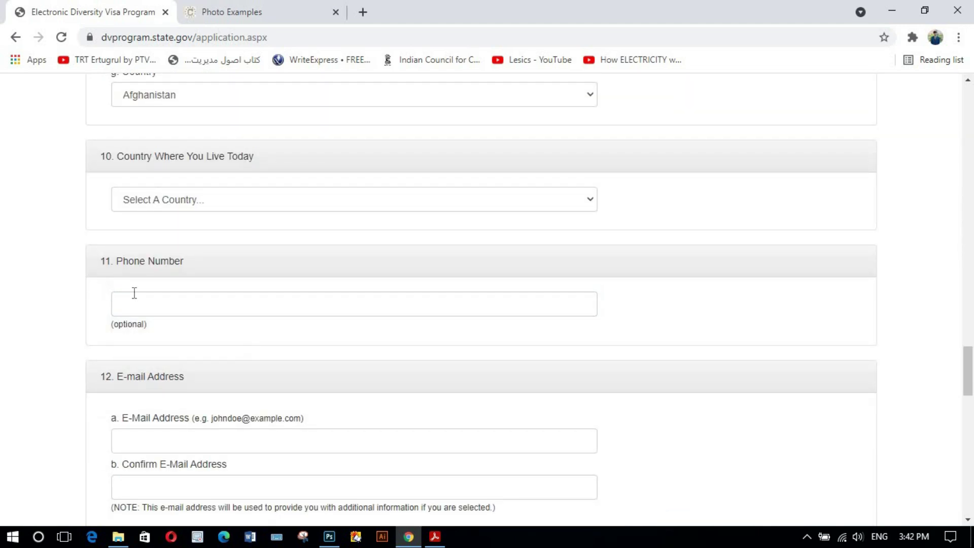
{"action": "left_click", "coordinate": [170, 303]}
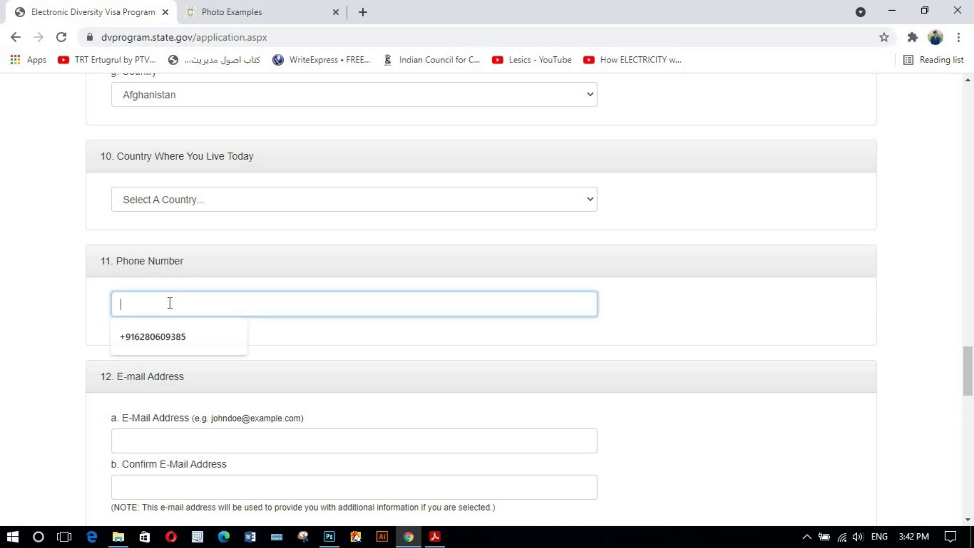
{"action": "left_click", "coordinate": [101, 296]}
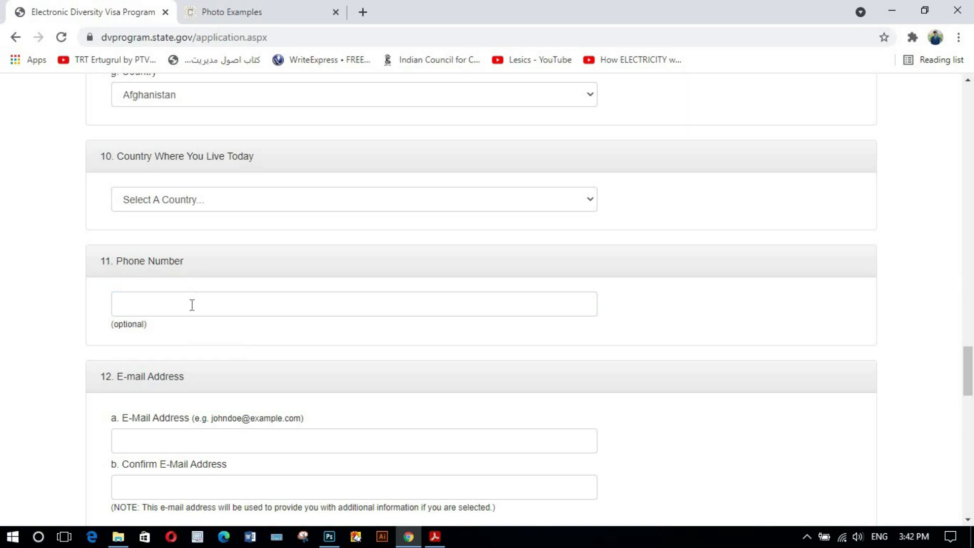
{"action": "left_click", "coordinate": [192, 305]}
{"action": "left_click", "coordinate": [101, 287]}
{"action": "scroll", "coordinate": [218, 307], "scroll_direction": "down", "scroll_amount": 1}
{"action": "scroll", "coordinate": [257, 300], "scroll_direction": "down", "scroll_amount": 1}
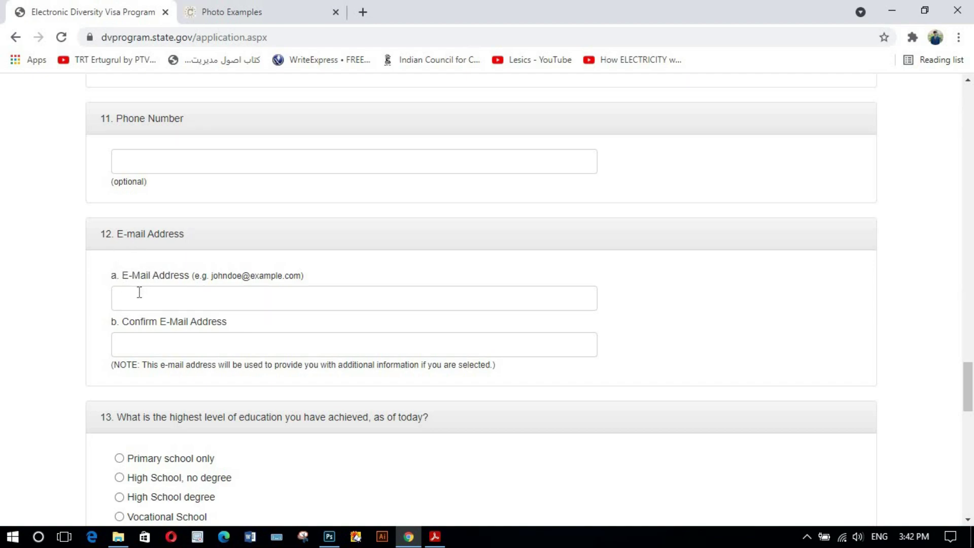
{"action": "left_click", "coordinate": [140, 293]}
{"action": "left_click", "coordinate": [95, 287]}
{"action": "left_click", "coordinate": [126, 343]}
{"action": "left_click", "coordinate": [102, 340]}
{"action": "scroll", "coordinate": [102, 332], "scroll_direction": "down", "scroll_amount": 3}
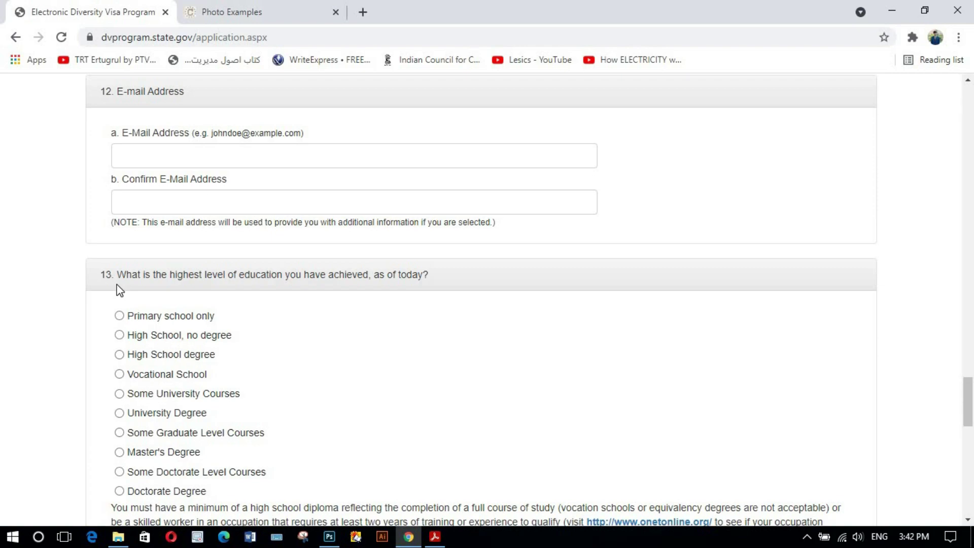
- In question 13, try each education option and leave Master's Degree selected
{"action": "scroll", "coordinate": [120, 290], "scroll_direction": "down", "scroll_amount": 1}
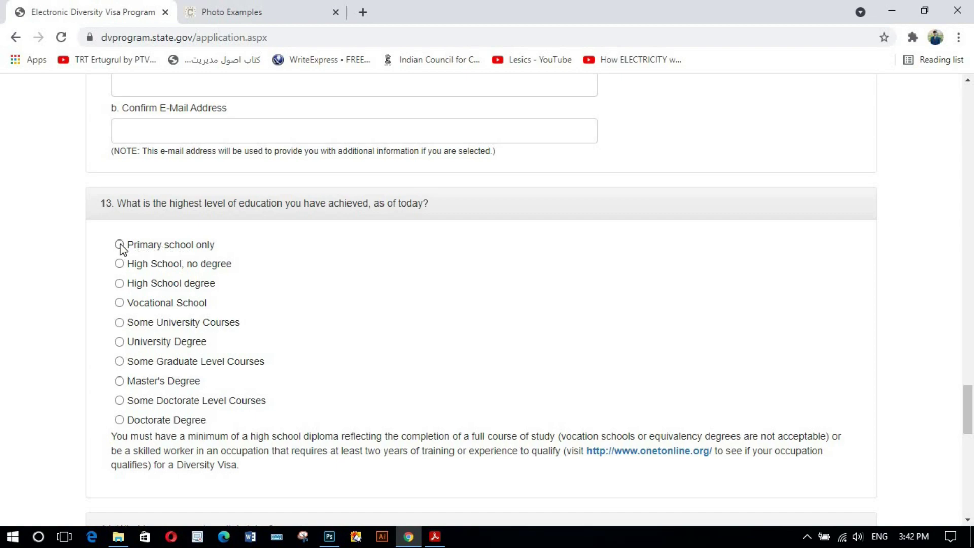
{"action": "left_click", "coordinate": [143, 270]}
{"action": "left_click", "coordinate": [138, 288]}
{"action": "left_click", "coordinate": [133, 326]}
{"action": "left_click", "coordinate": [151, 345]}
{"action": "left_click", "coordinate": [157, 361]}
{"action": "left_click", "coordinate": [136, 386]}
{"action": "scroll", "coordinate": [212, 326], "scroll_direction": "down", "scroll_amount": 2}
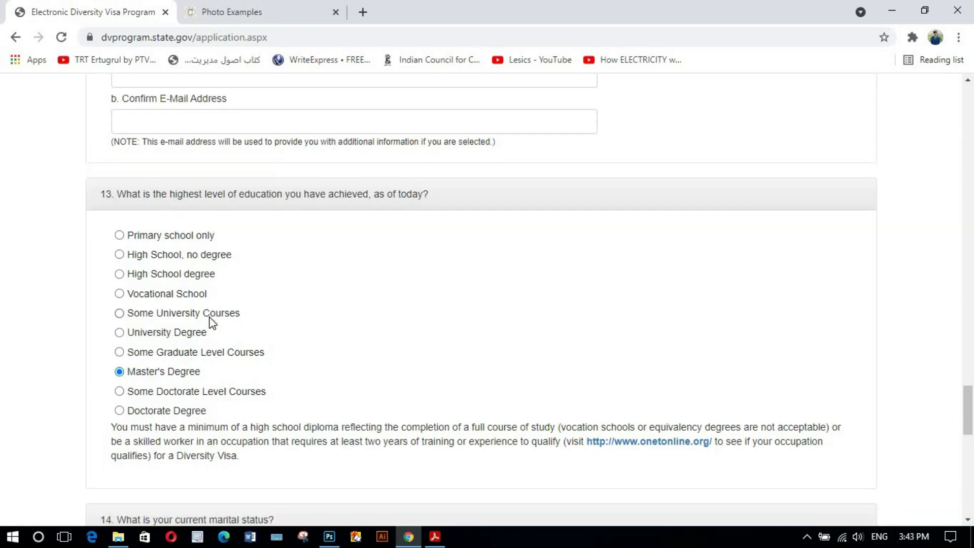
{"action": "scroll", "coordinate": [233, 274], "scroll_direction": "down", "scroll_amount": 5}
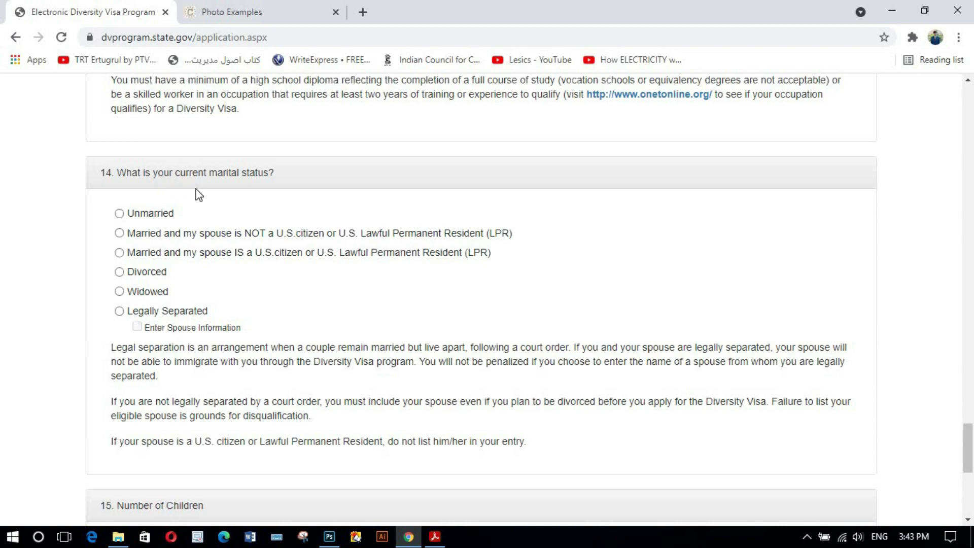
- Try the question 14 marital options, ending on Married, spouse not a U.S. citizen or LPR
{"action": "left_click", "coordinate": [121, 214]}
{"action": "left_click", "coordinate": [119, 233]}
{"action": "left_click", "coordinate": [120, 273]}
{"action": "left_click", "coordinate": [121, 292]}
{"action": "left_click", "coordinate": [119, 215]}
{"action": "left_click", "coordinate": [121, 236]}
- Leave the number of children field empty and reconfirm married, spouse not a citizen
{"action": "scroll", "coordinate": [167, 254], "scroll_direction": "down", "scroll_amount": 1}
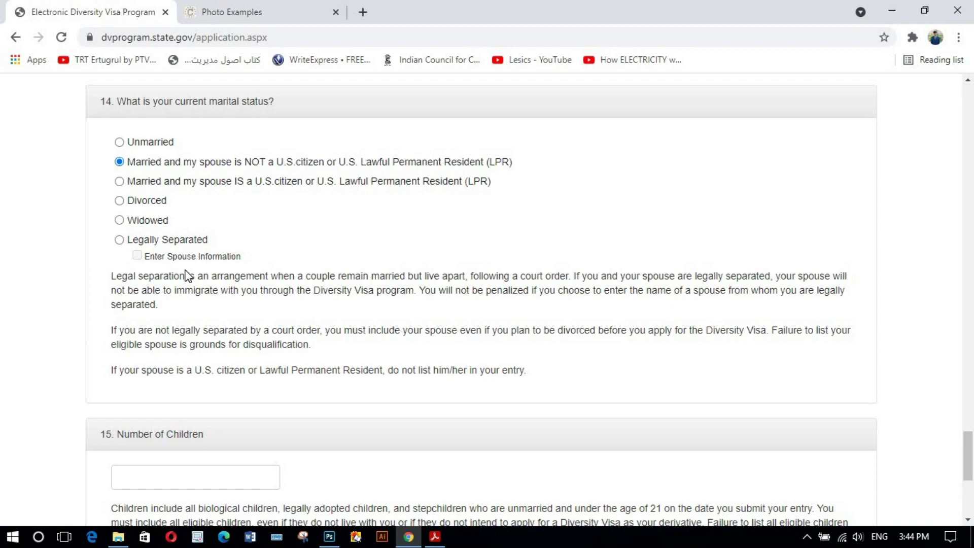
{"action": "scroll", "coordinate": [163, 325], "scroll_direction": "down", "scroll_amount": 1}
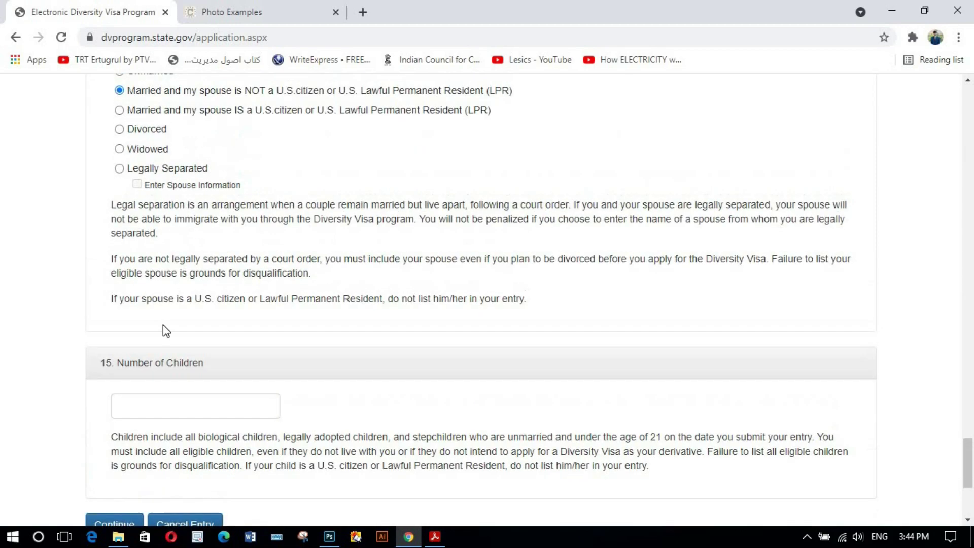
{"action": "scroll", "coordinate": [163, 325], "scroll_direction": "up", "scroll_amount": 2}
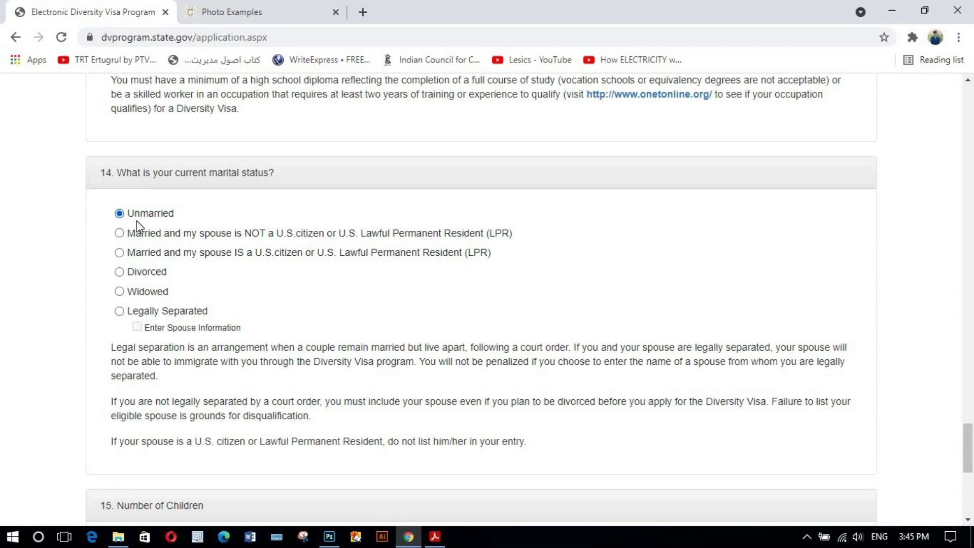
{"action": "scroll", "coordinate": [152, 239], "scroll_direction": "down", "scroll_amount": 1}
{"action": "scroll", "coordinate": [147, 264], "scroll_direction": "down", "scroll_amount": 1}
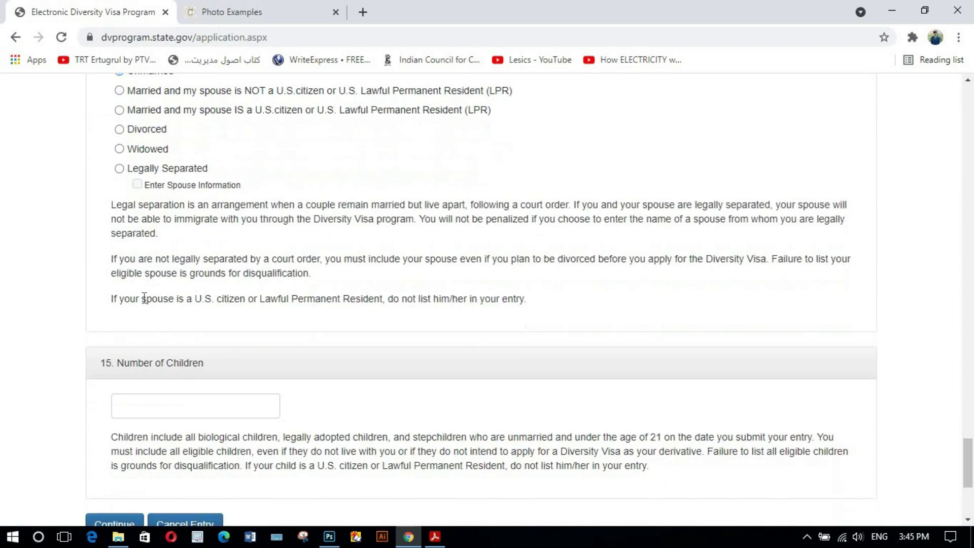
{"action": "left_click", "coordinate": [157, 408]}
{"action": "left_click", "coordinate": [96, 406]}
{"action": "scroll", "coordinate": [171, 375], "scroll_direction": "up", "scroll_amount": 2}
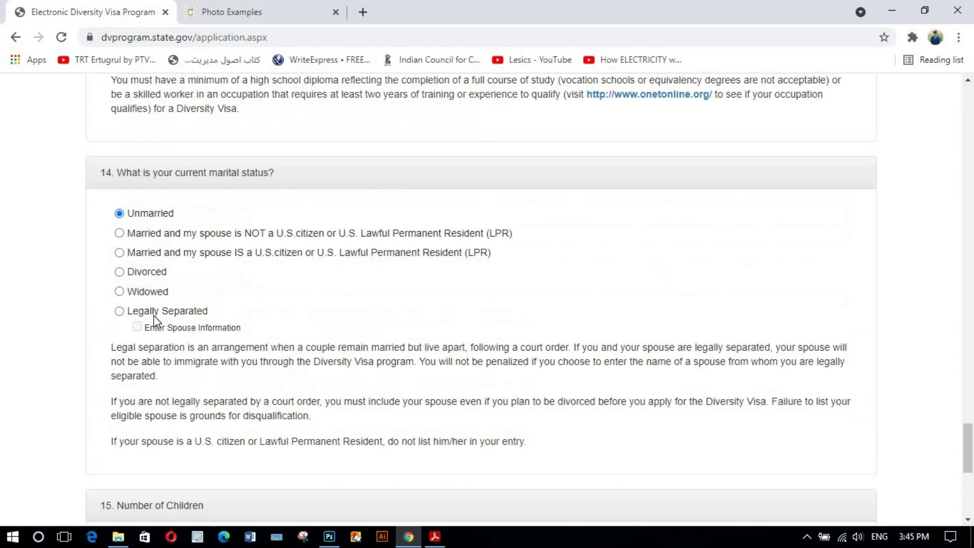
{"action": "left_click", "coordinate": [166, 235]}
{"action": "scroll", "coordinate": [170, 260], "scroll_direction": "down", "scroll_amount": 1}
{"action": "scroll", "coordinate": [135, 421], "scroll_direction": "down", "scroll_amount": 3}
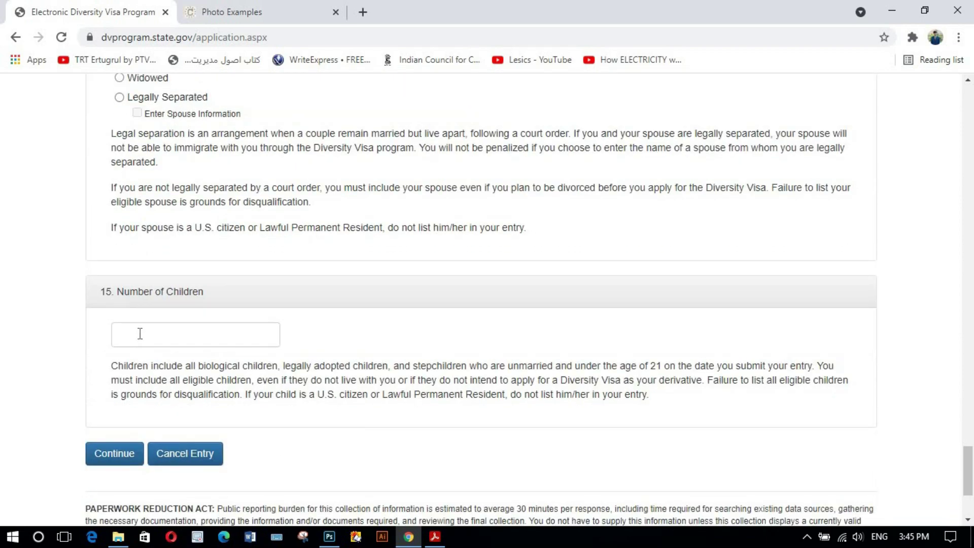
{"action": "left_click", "coordinate": [139, 335]}
{"action": "type", "text": "2"}
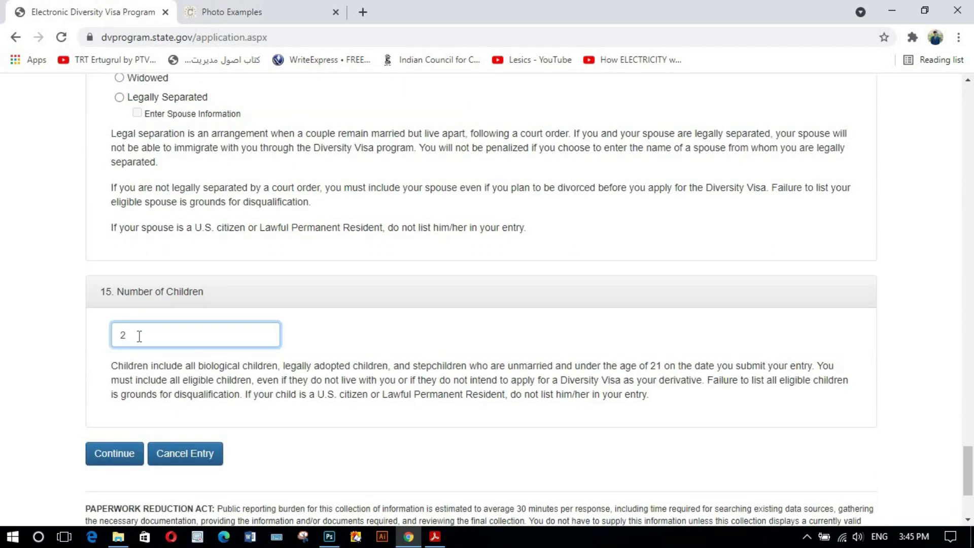
{"action": "key", "text": "BackSpace"}
{"action": "type", "text": "3"}
{"action": "key", "text": "BackSpace"}
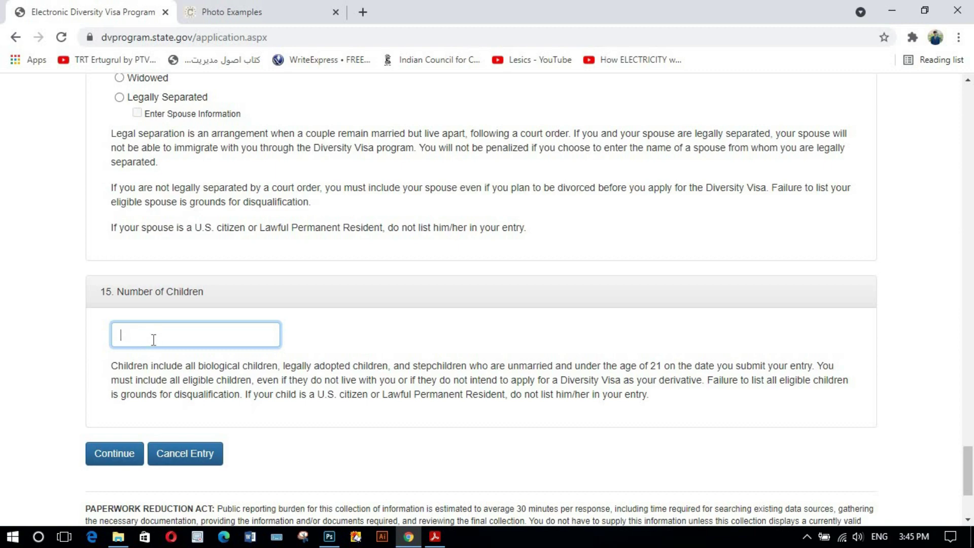